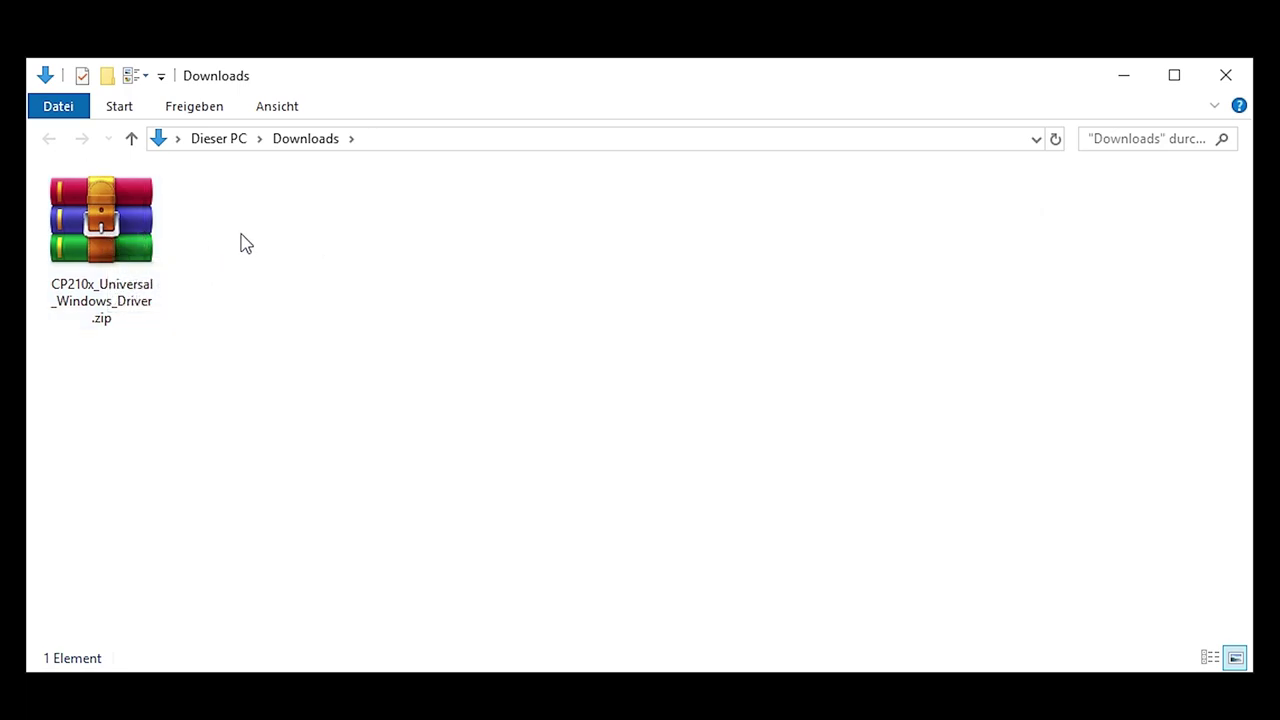
- Extract CP210x_Universal_Windows_Driver.zip in the Downloads folder and open the extracted driver folder
left_click(100, 232)
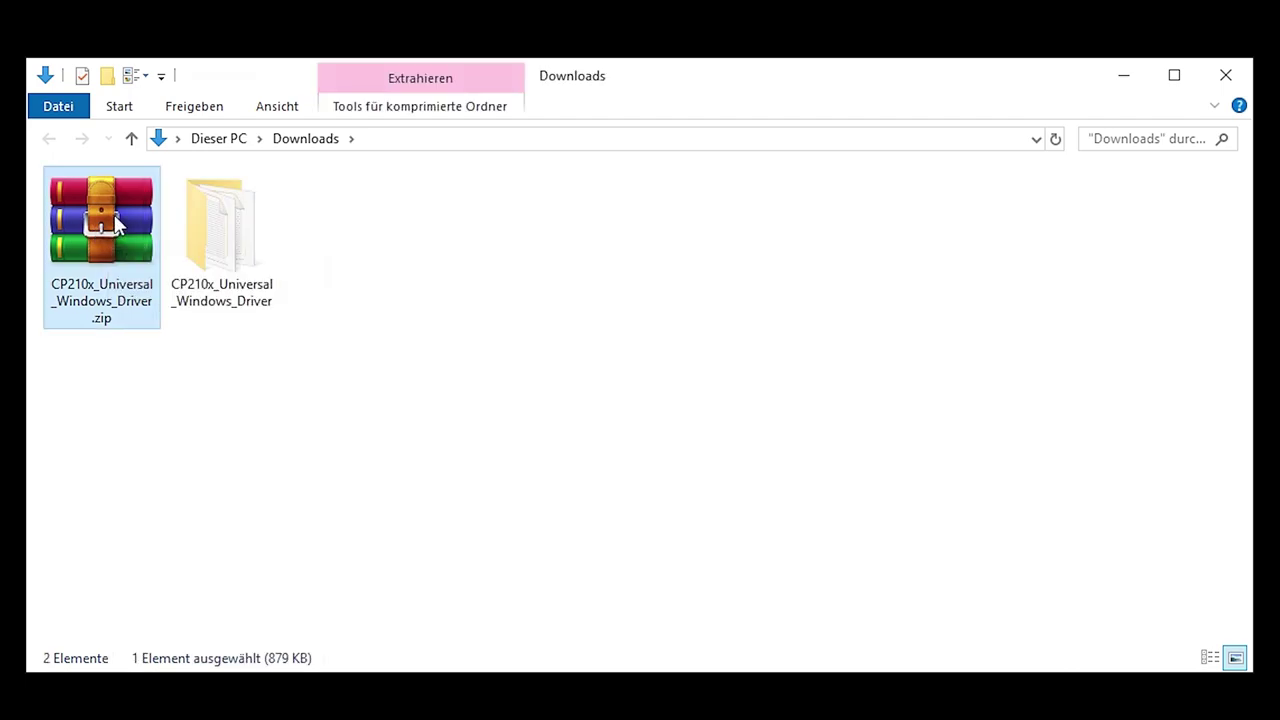
left_click(259, 433)
double_click(222, 234)
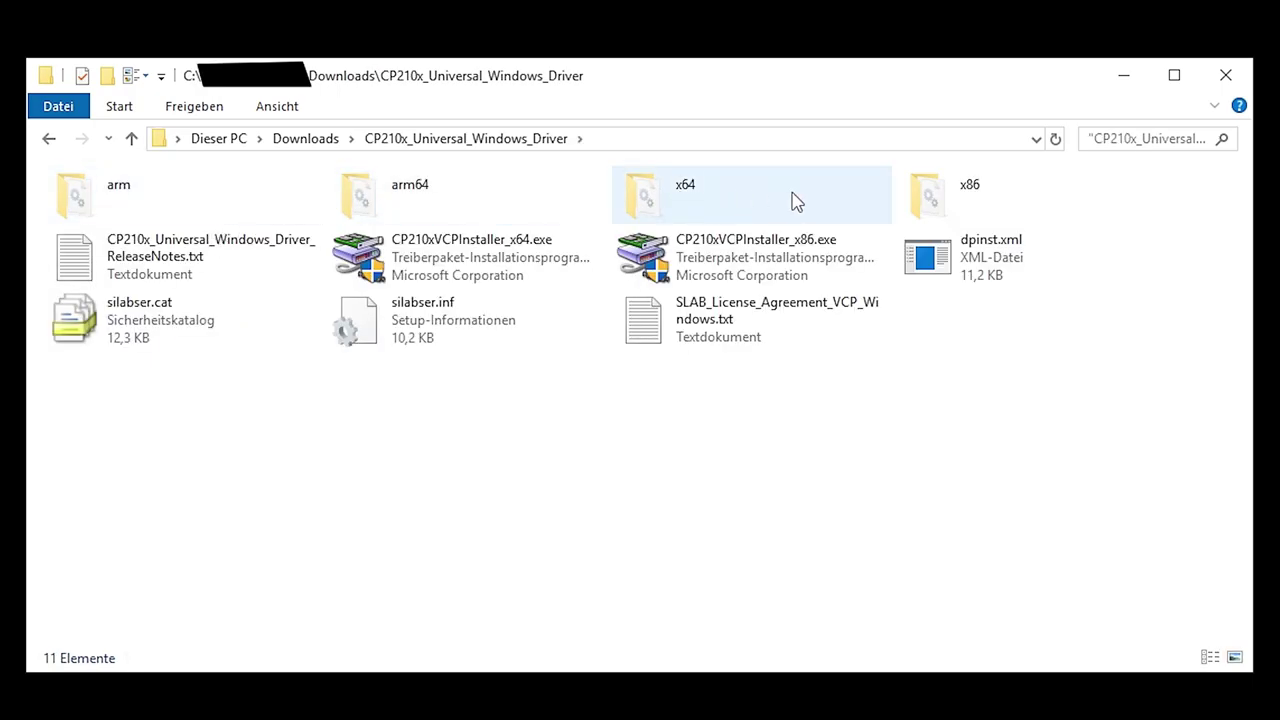
- Locate the x64 and x86 versions of the CP210xVCPInstaller in the driver folder
left_click(449, 270)
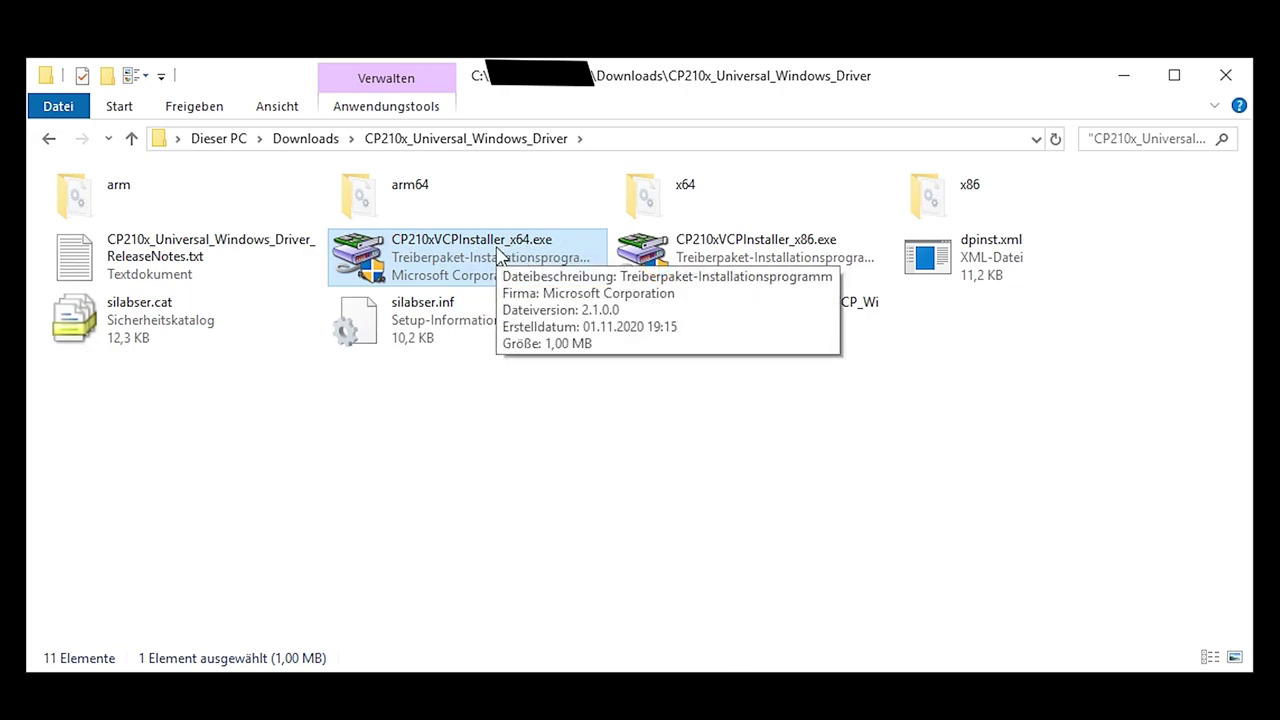
left_click(790, 257)
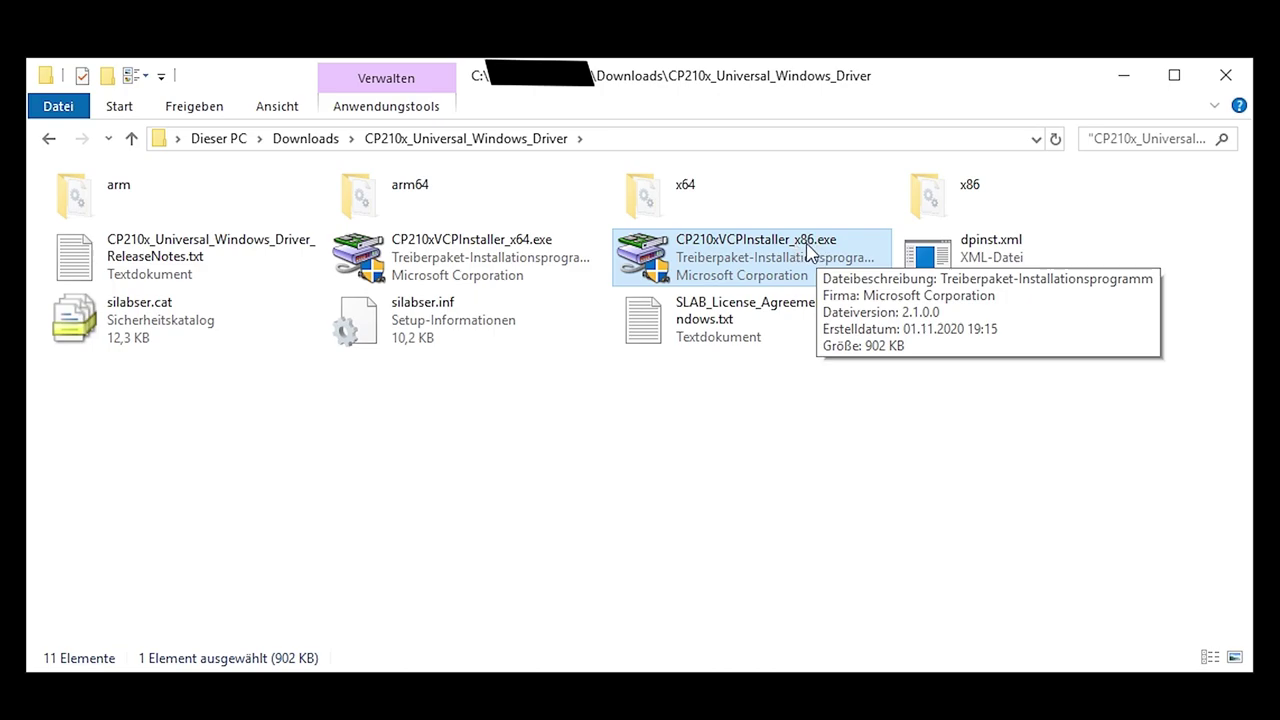
left_click(797, 418)
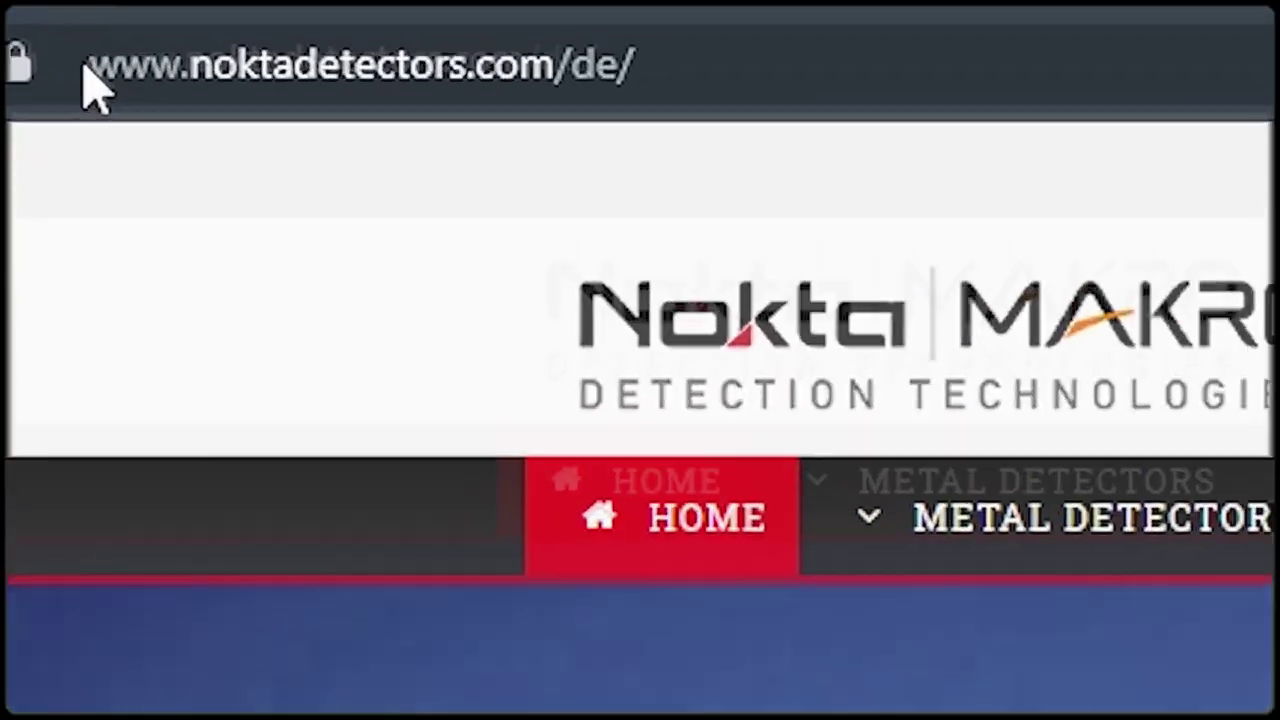
- Switch to the Nokta Makro website in the browser and open the Simplex page from the coin and relic metal detectors
left_click(135, 8)
left_click_drag(245, 140, 1165, 142)
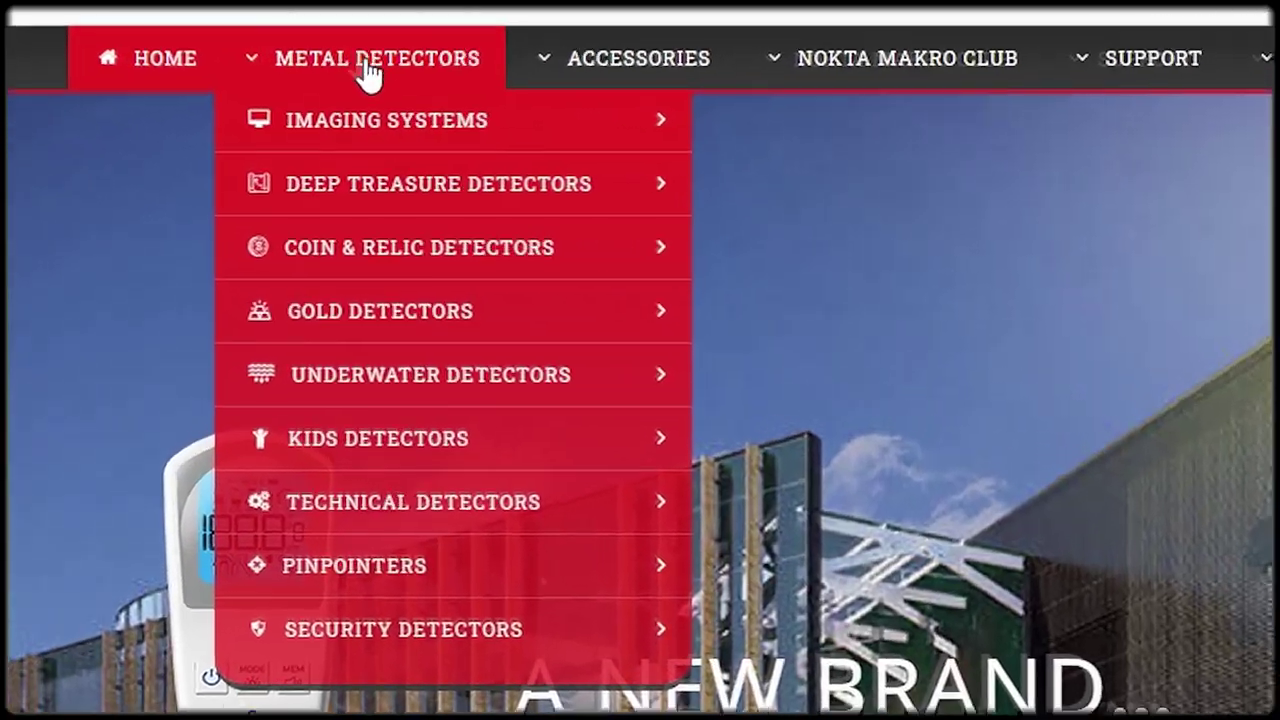
left_click(338, 121)
mouse_move(323, 80)
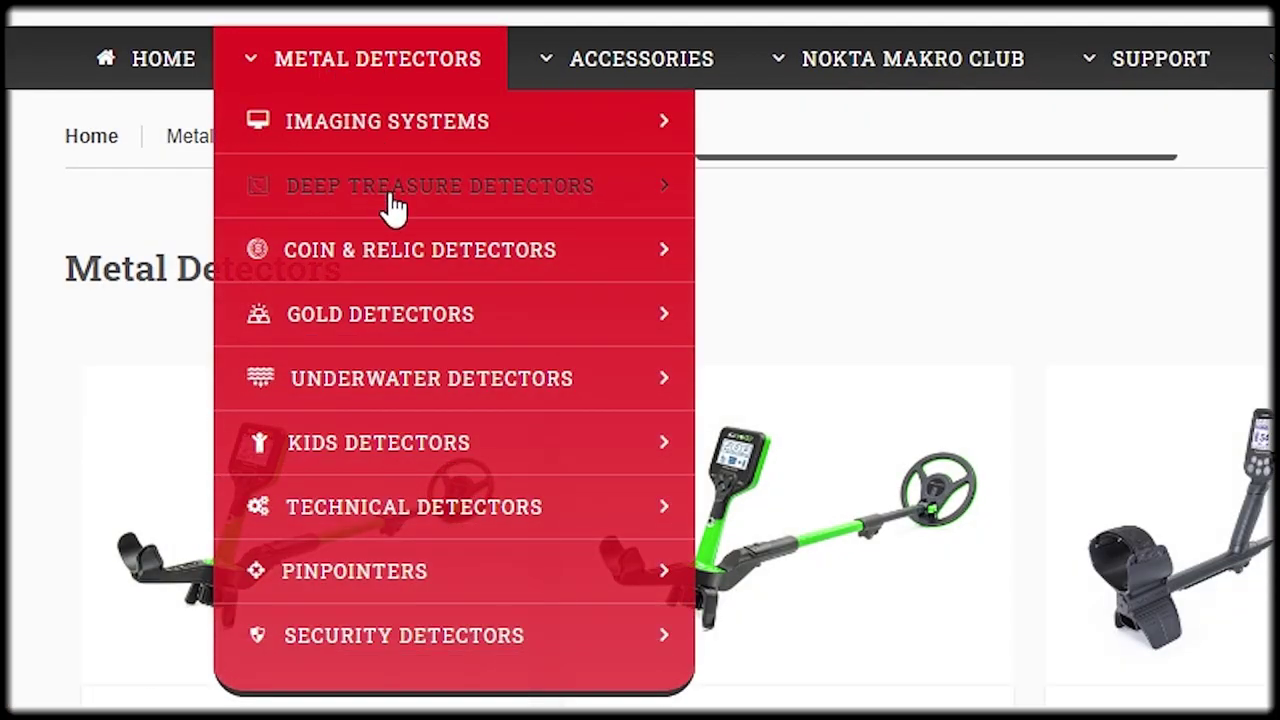
mouse_move(395, 205)
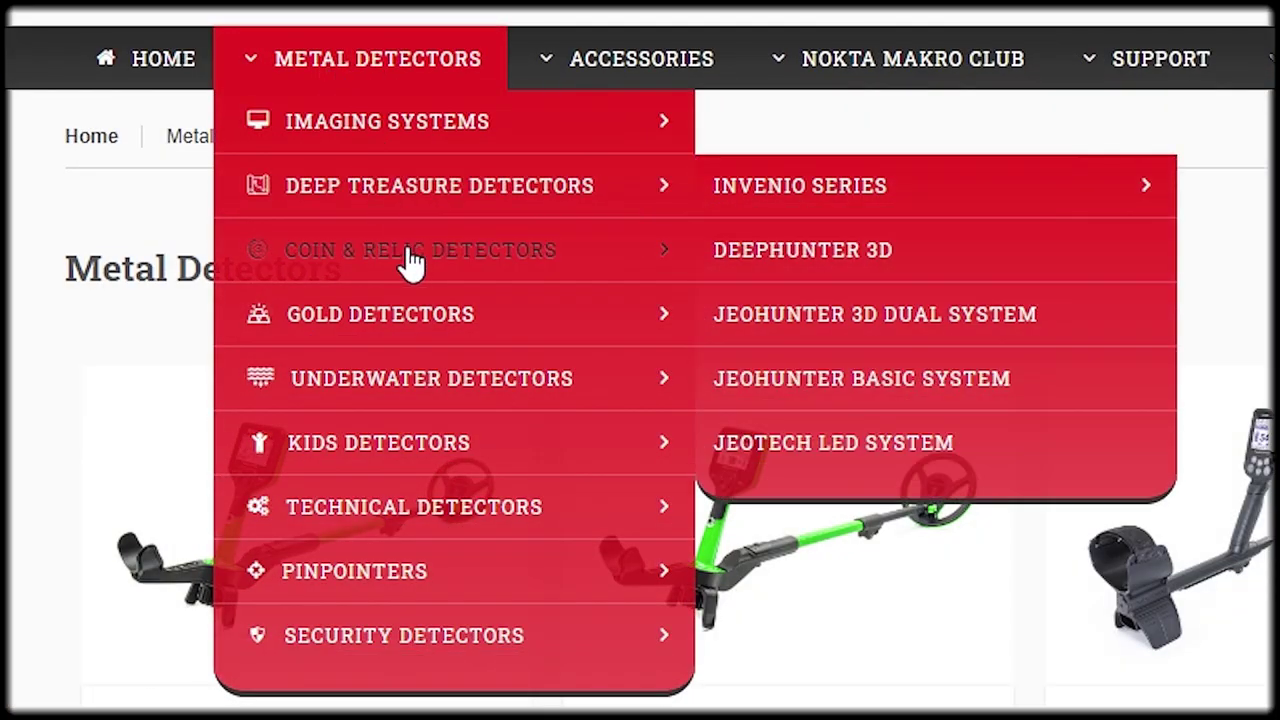
mouse_move(412, 262)
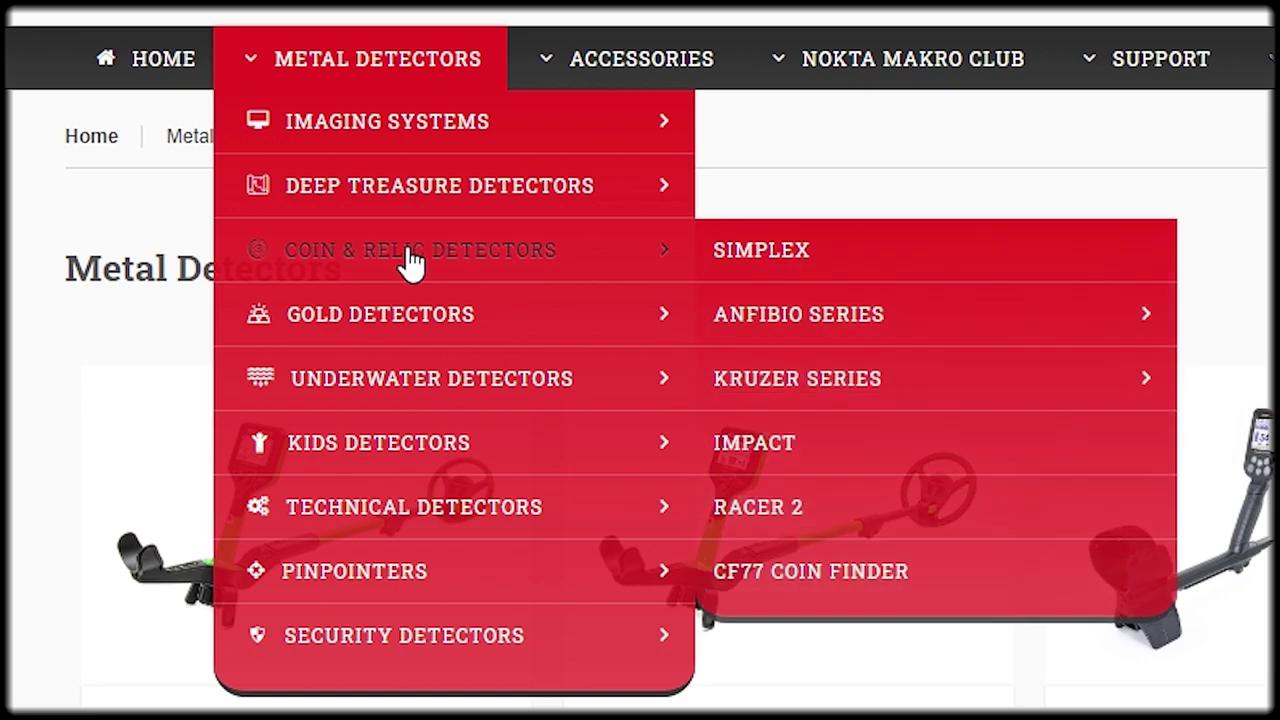
left_click(760, 268)
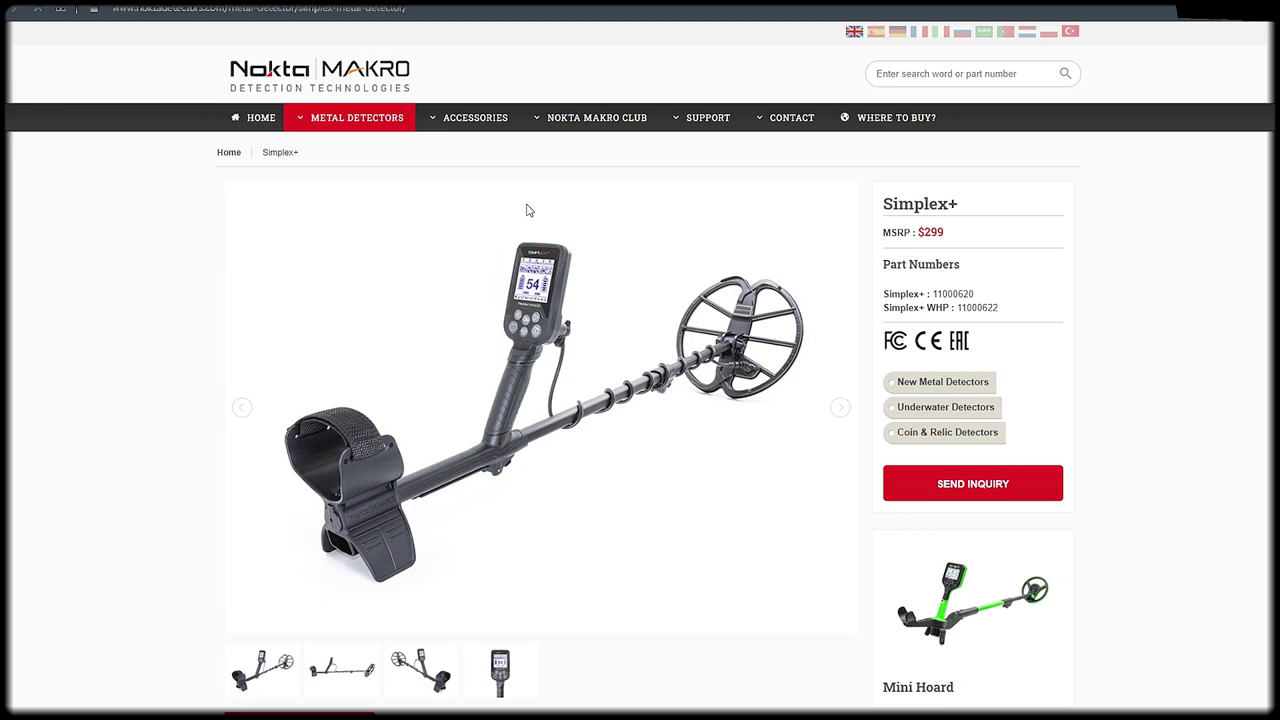
- Look through the Simplex+ product page and show its Software Update section
scroll(480, 260, "down", 2)
scroll(437, 314, "up", 1)
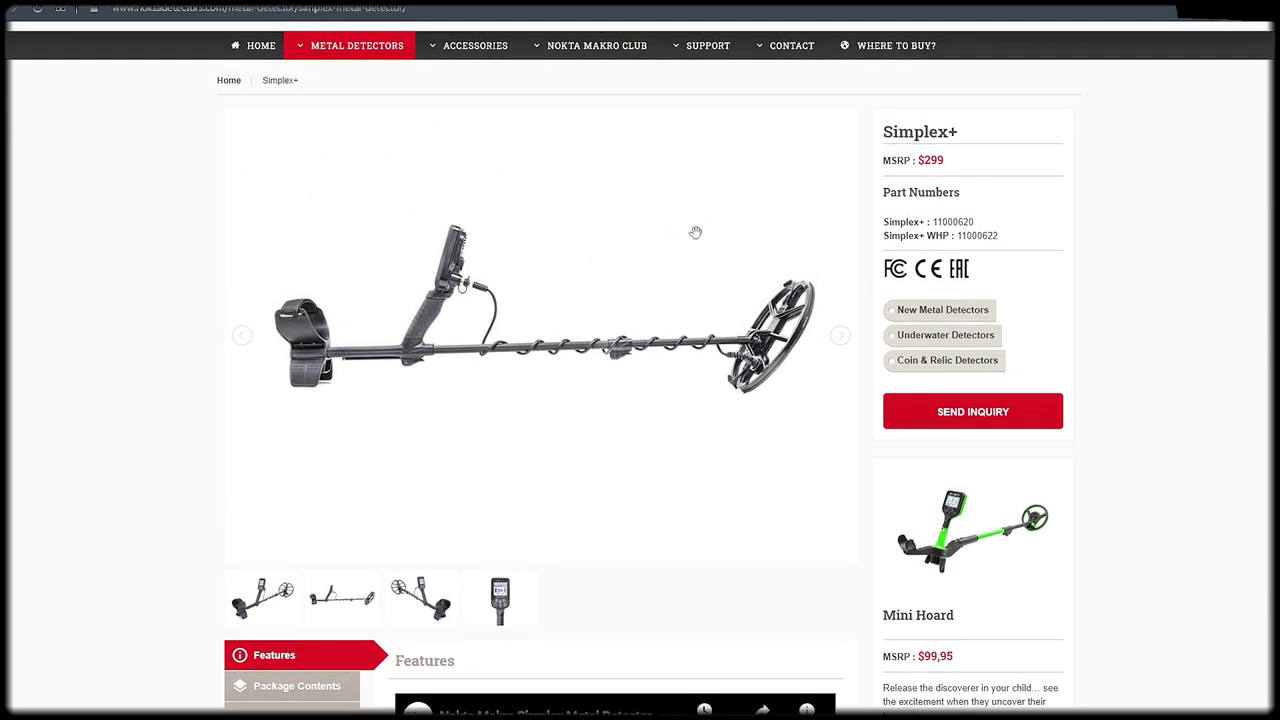
scroll(577, 283, "down", 5)
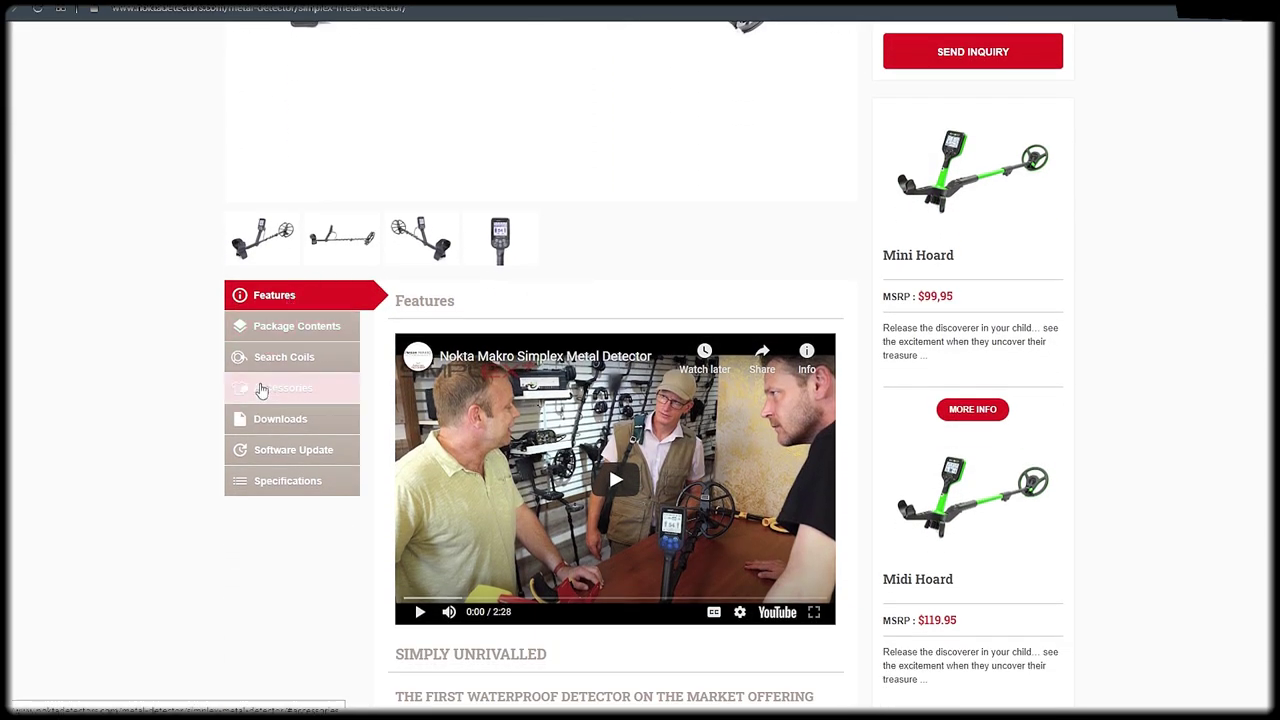
scroll(268, 421, "down", 5)
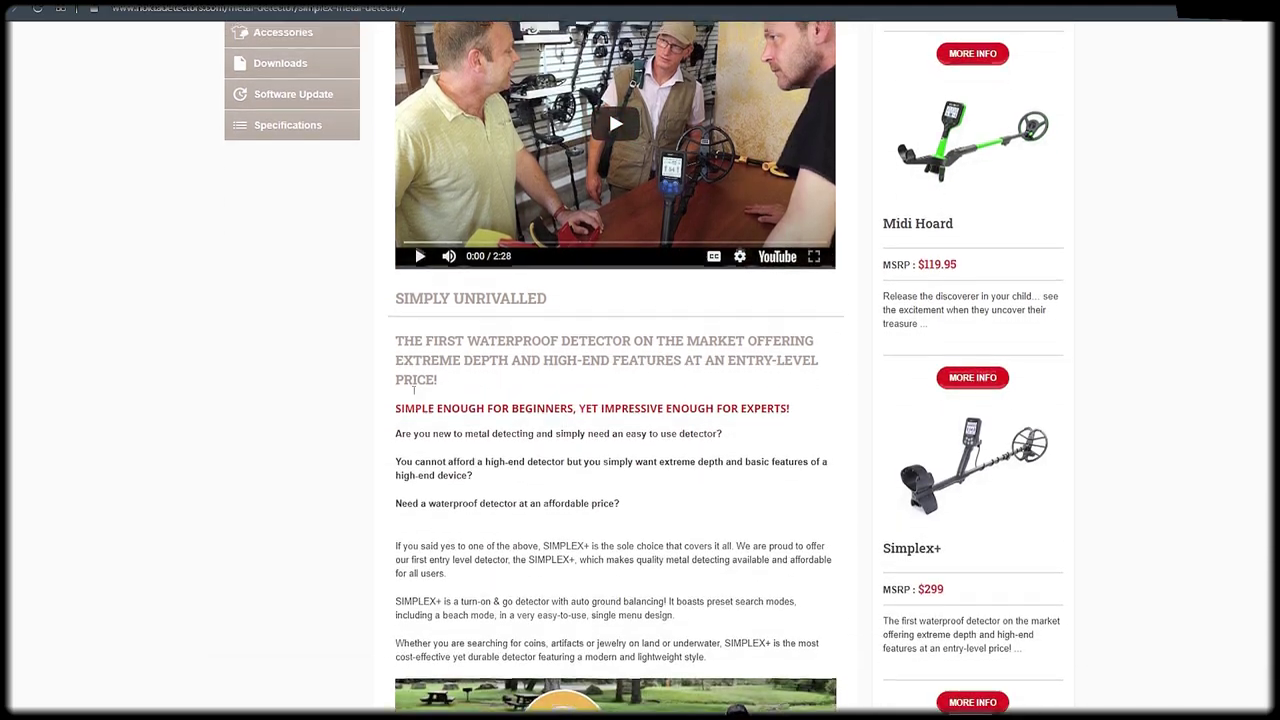
scroll(381, 404, "up", 6)
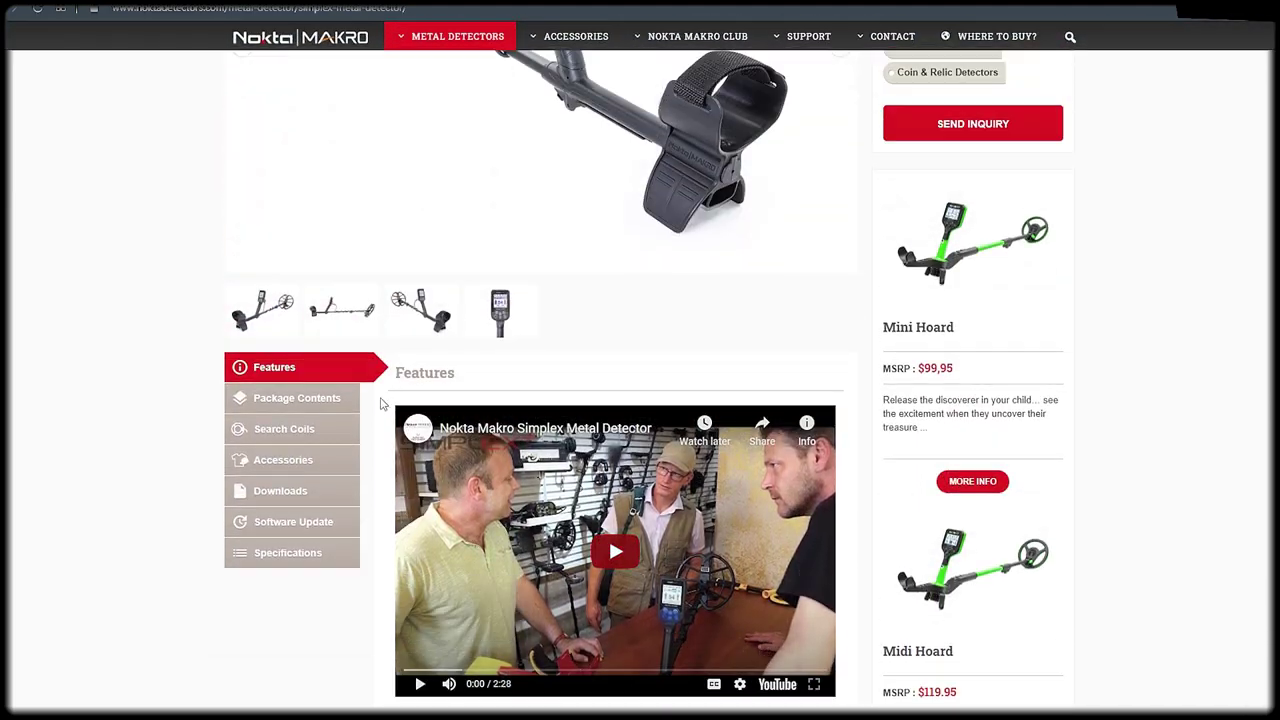
left_click(292, 535)
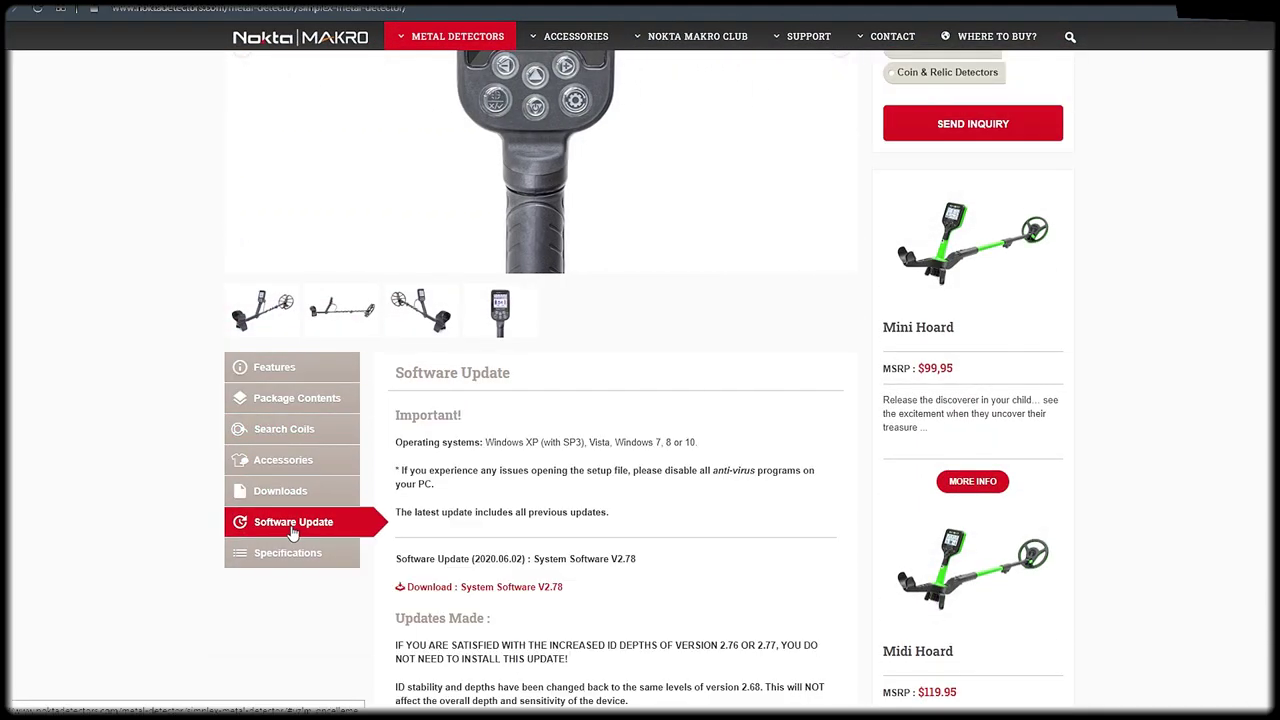
- Examine the available Simplex+ system software versions, their download links and the updates made in each
scroll(703, 443, "down", 3)
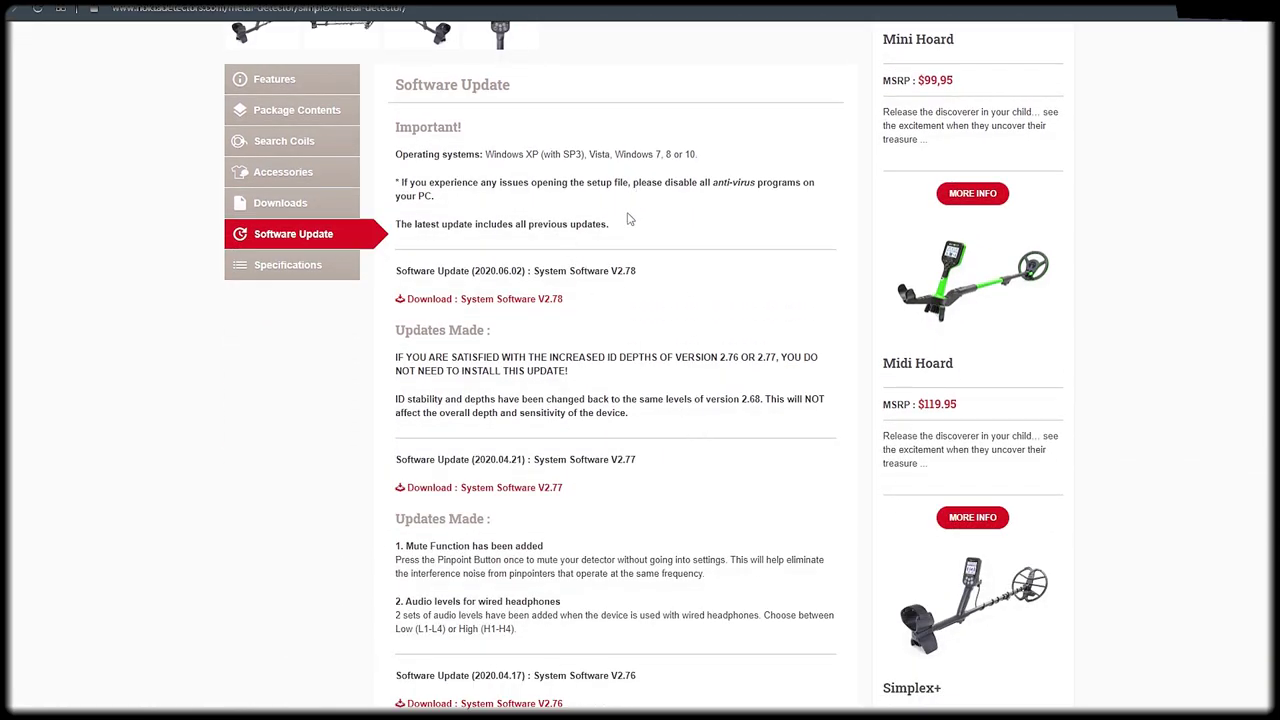
scroll(596, 430, "down", 8)
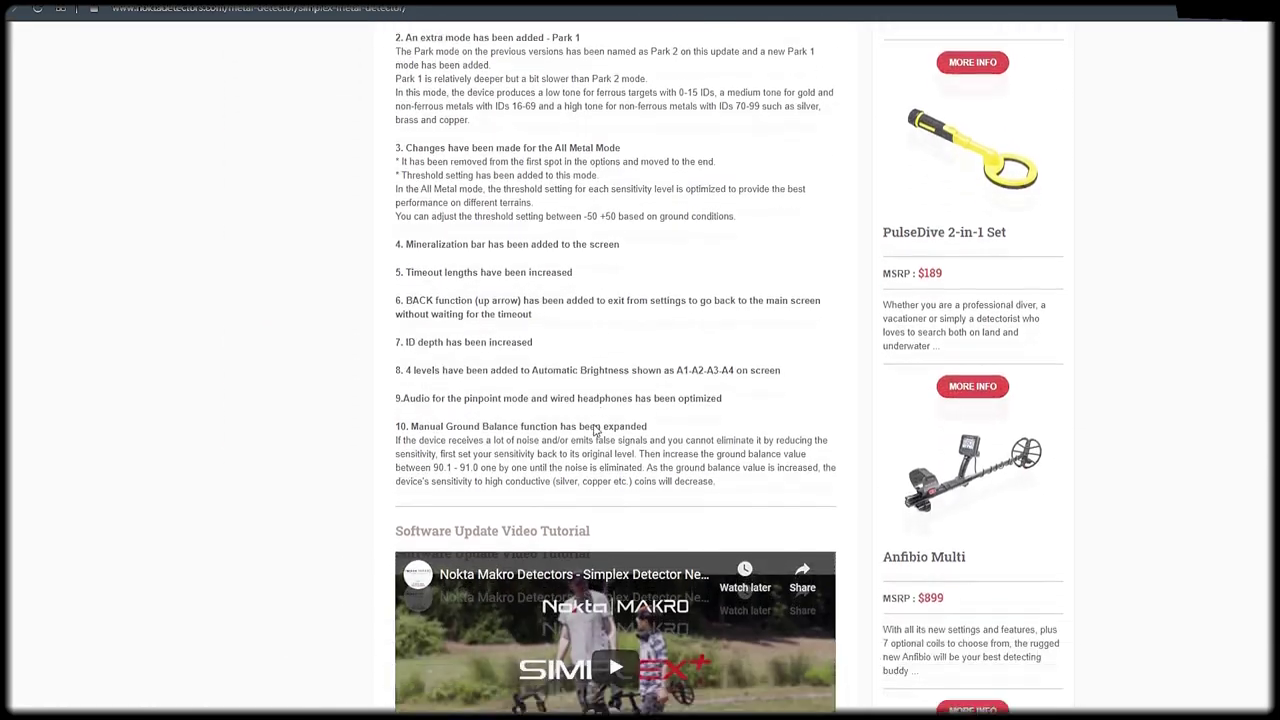
scroll(594, 429, "up", 3)
scroll(529, 520, "down", 1)
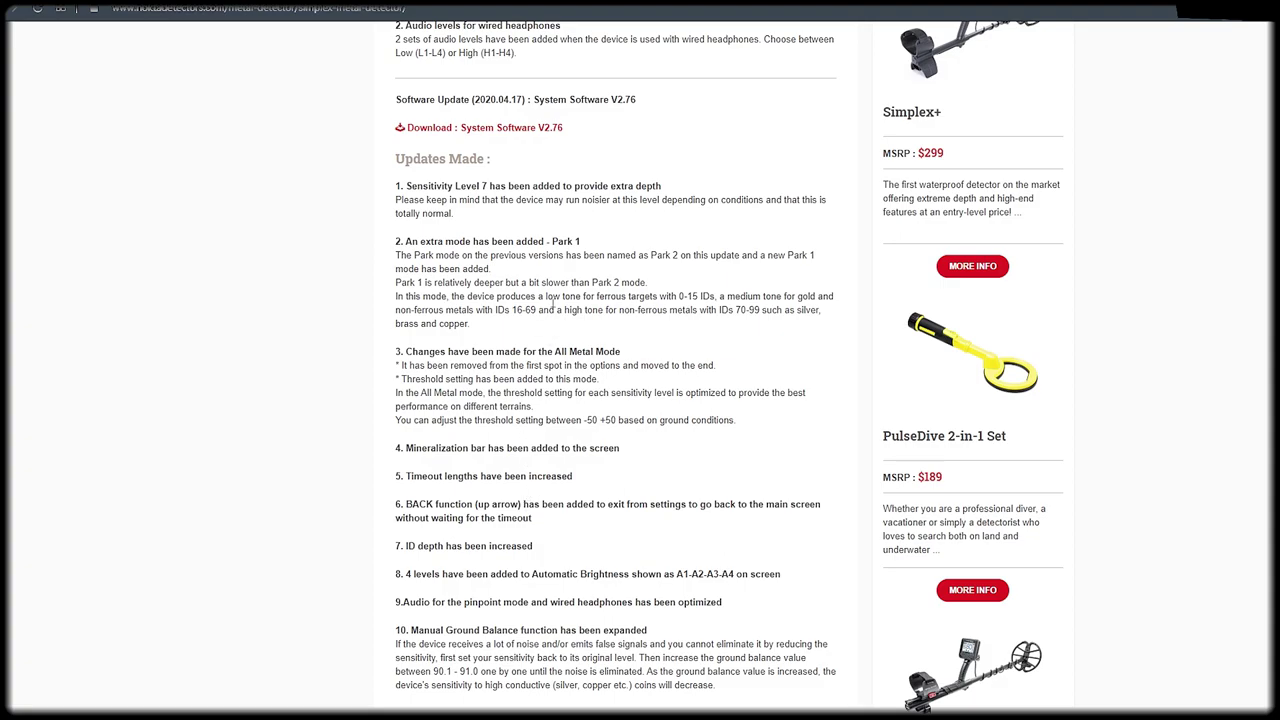
scroll(617, 397, "up", 5)
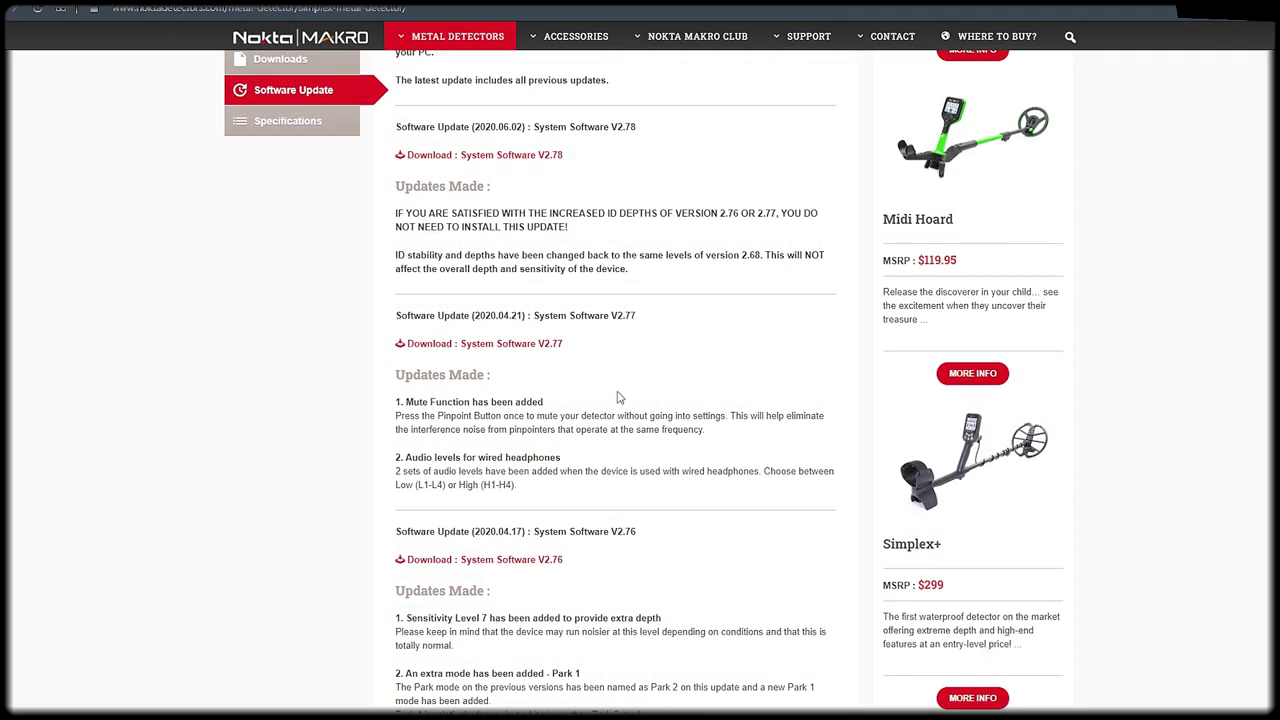
scroll(663, 397, "up", 3)
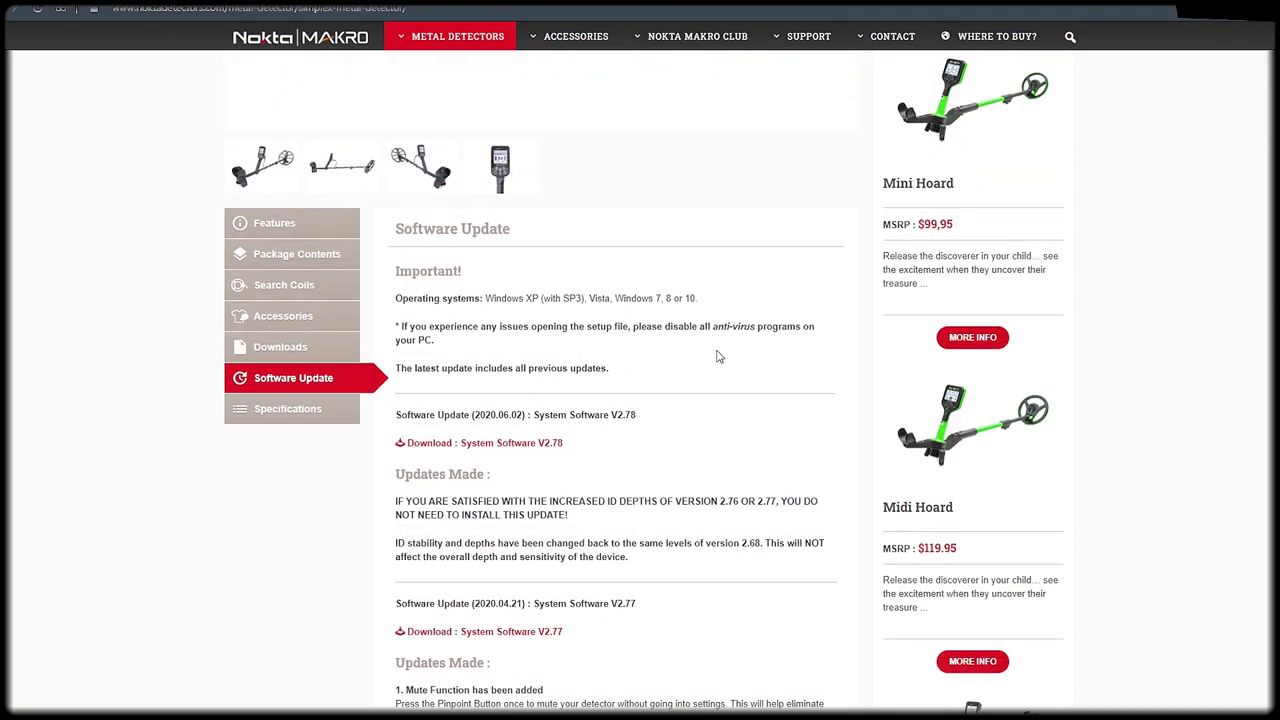
scroll(716, 356, "down", 1)
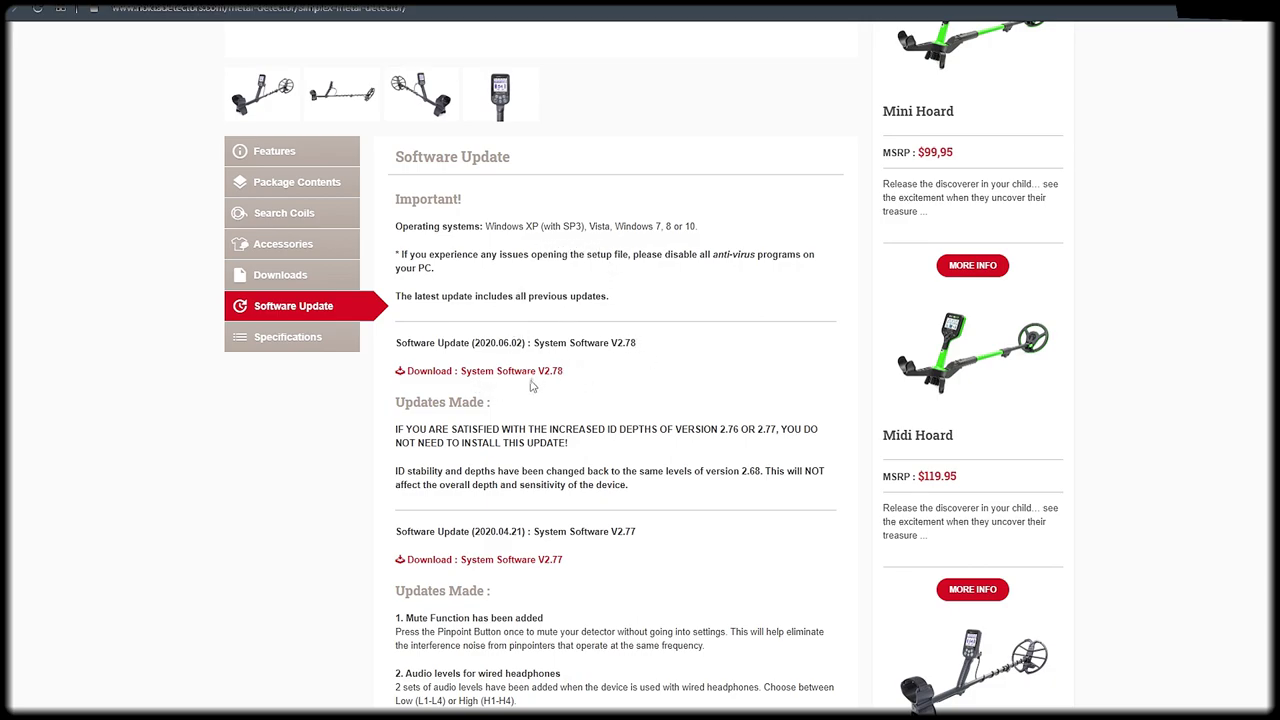
scroll(600, 383, "down", 2)
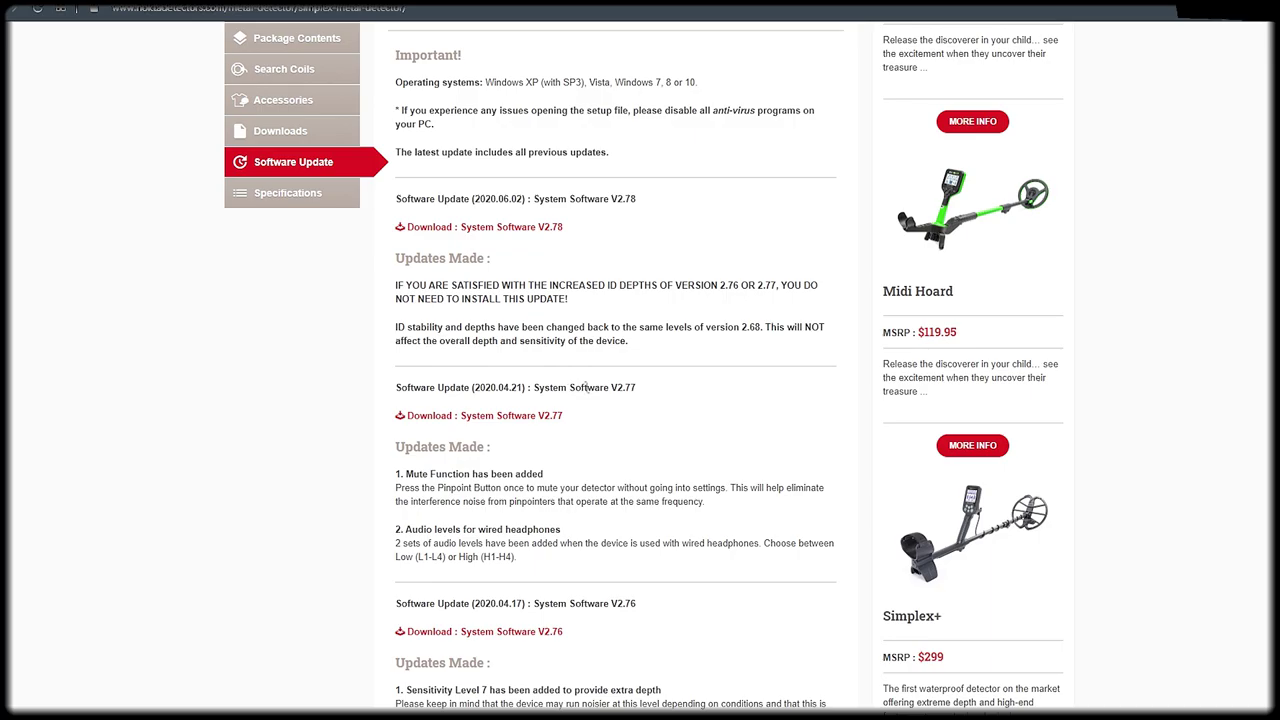
scroll(576, 388, "down", 1)
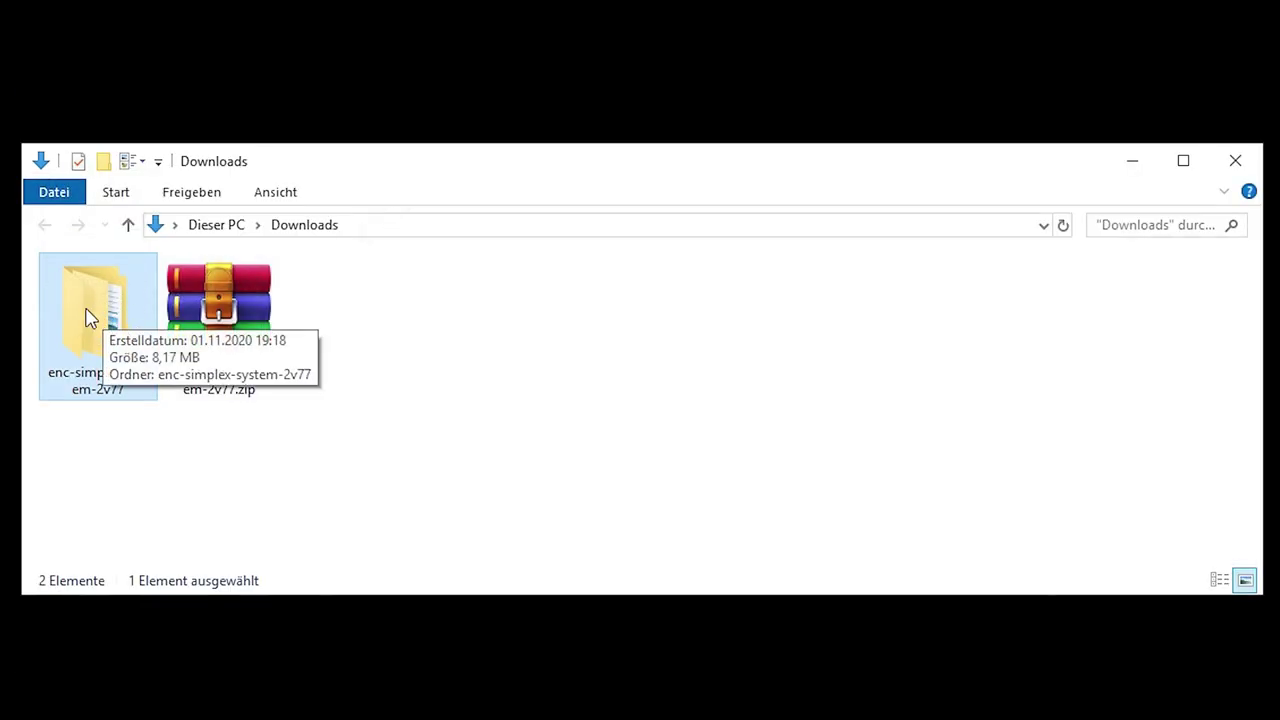
- Switch to File Explorer and open the extracted enc-simplex-system-2v77 folder down to its installation files
double_click(88, 316)
double_click(209, 300)
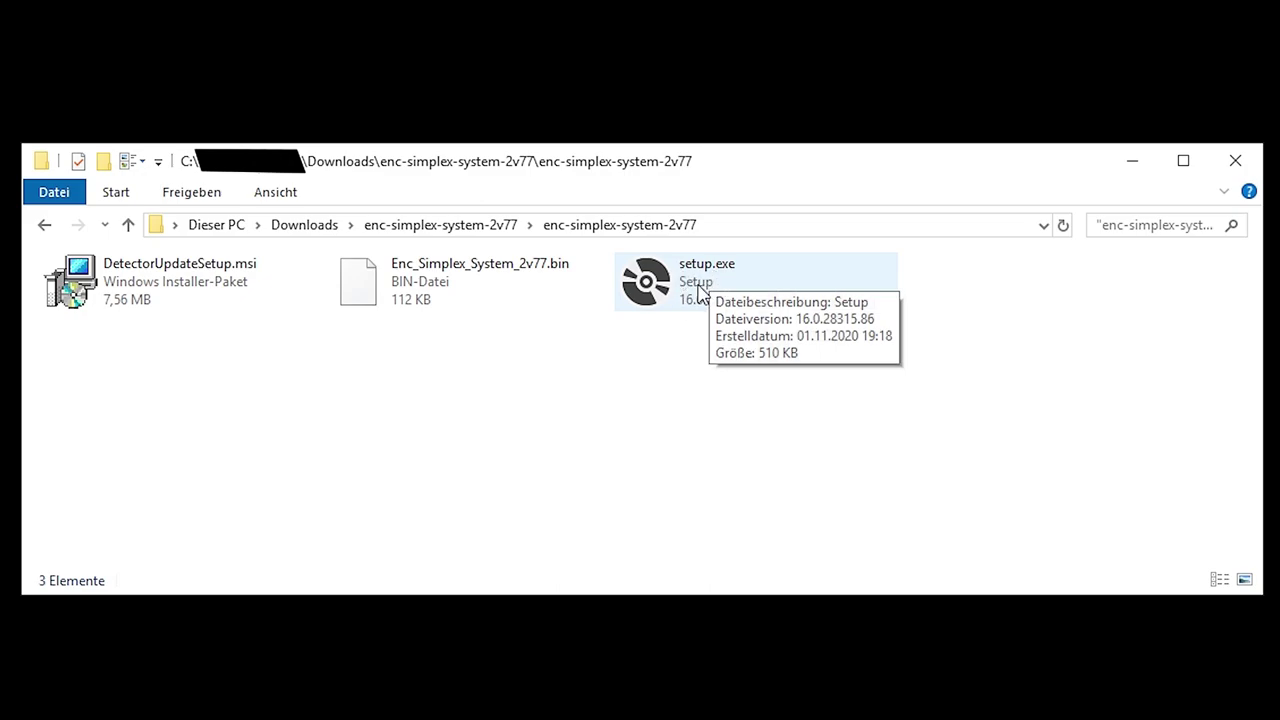
- Launch setup.exe and exit the Nokta-Makro Detector Update Tool setup wizard without repairing or removing the tool
left_click(699, 293)
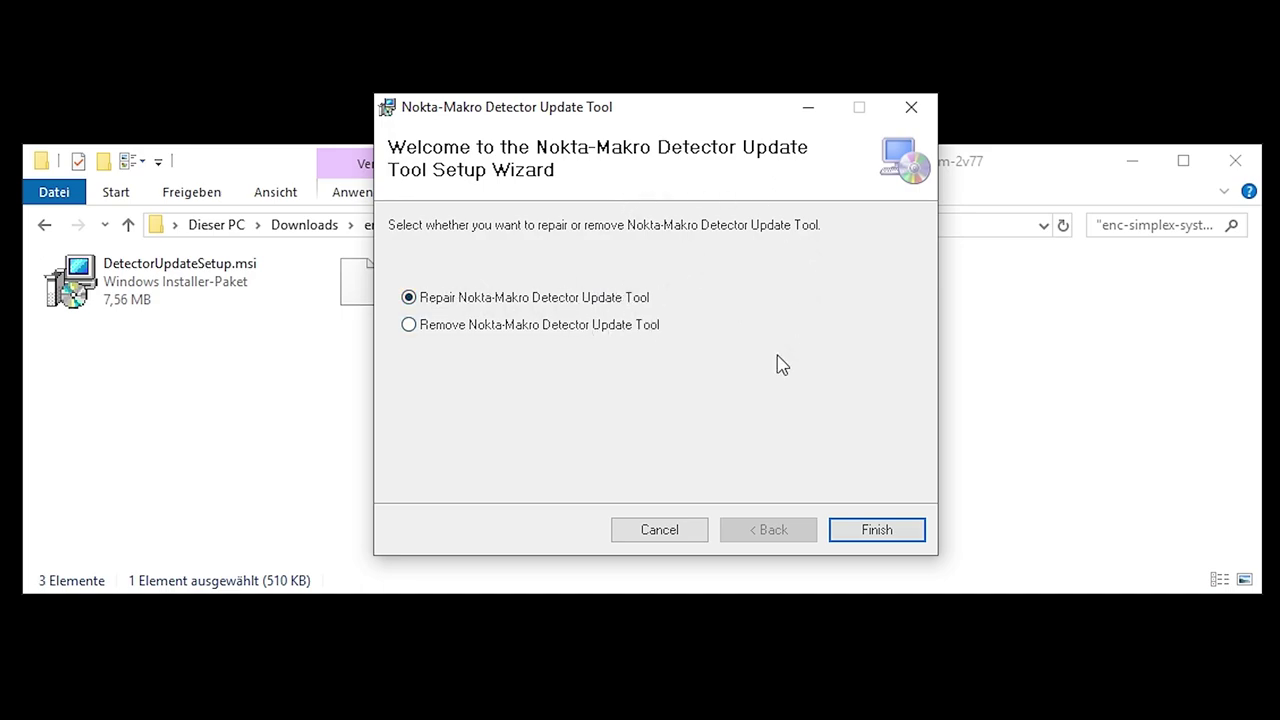
left_click(660, 530)
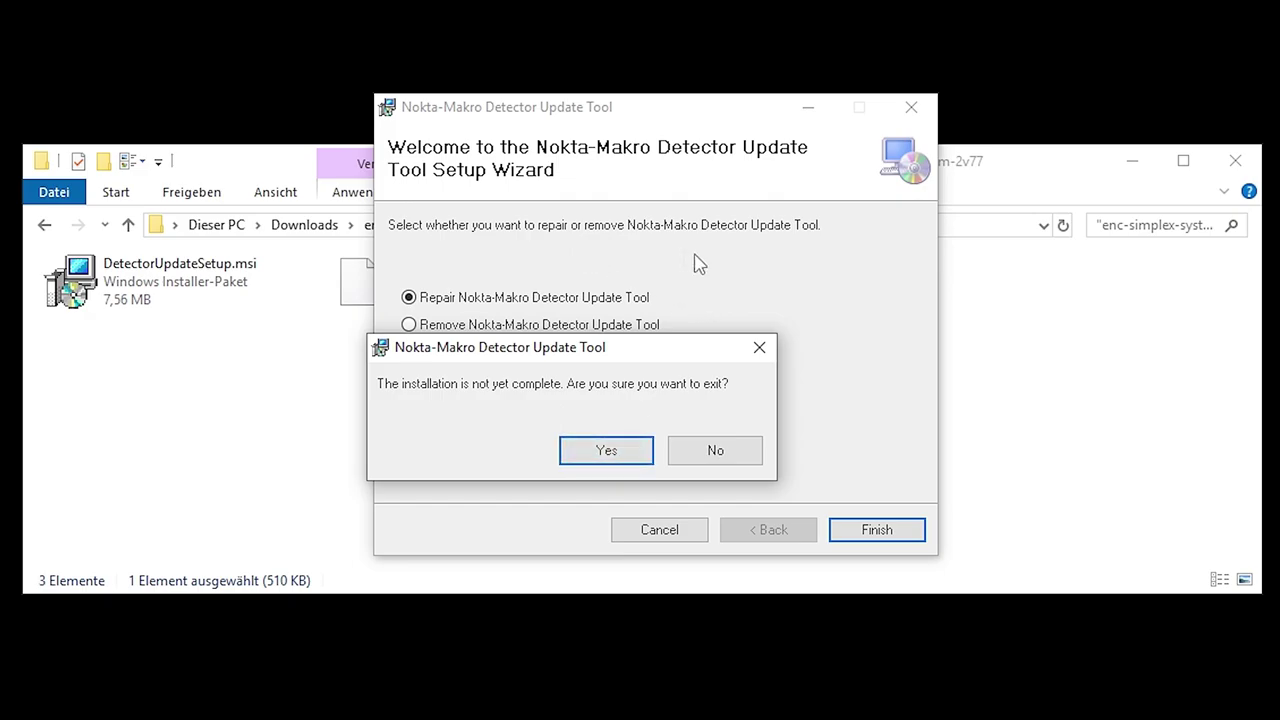
left_click(608, 453)
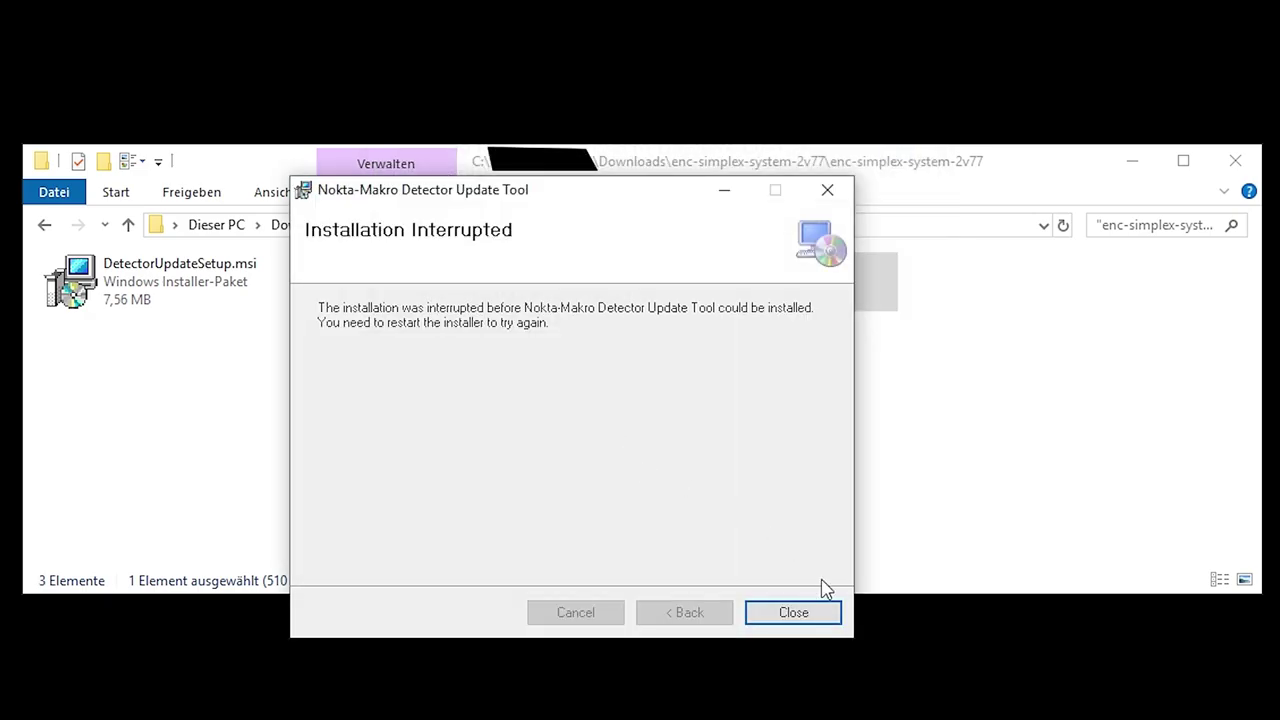
left_click(822, 606)
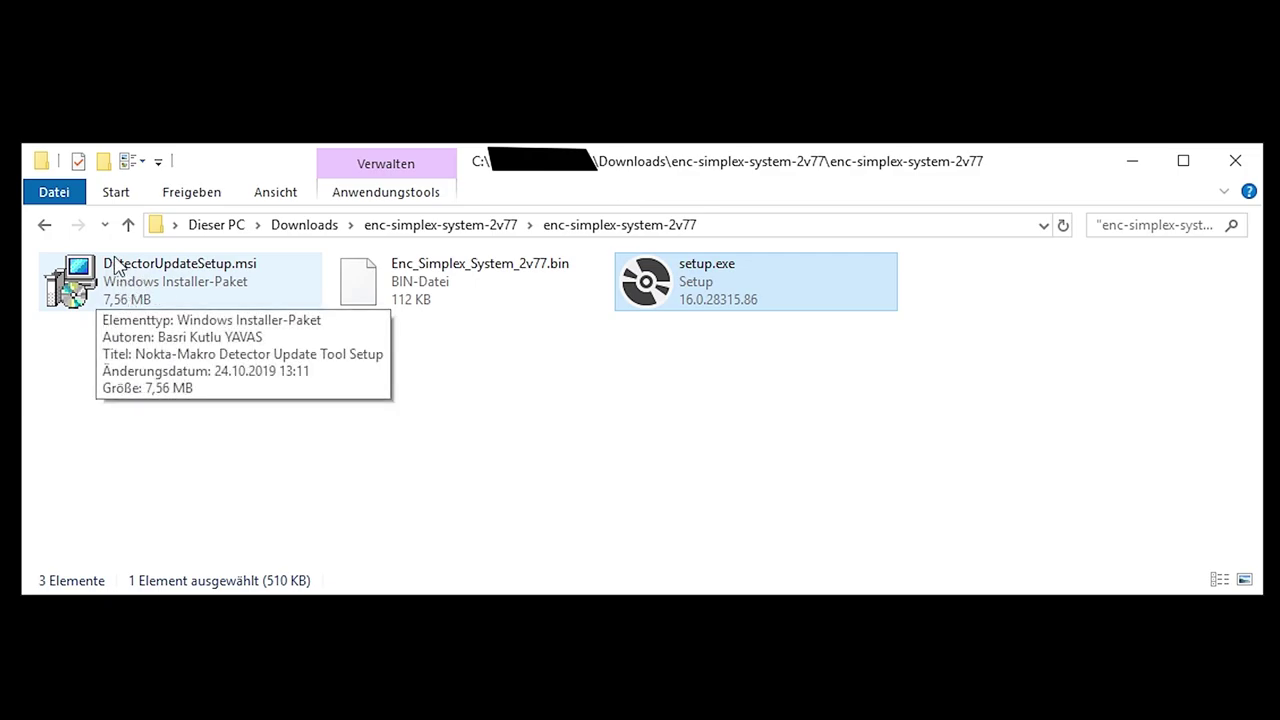
- Locate the Enc_Simplex_System_2v77.bin update file among the extracted files and close the folder window
left_click(404, 450)
left_click(451, 280)
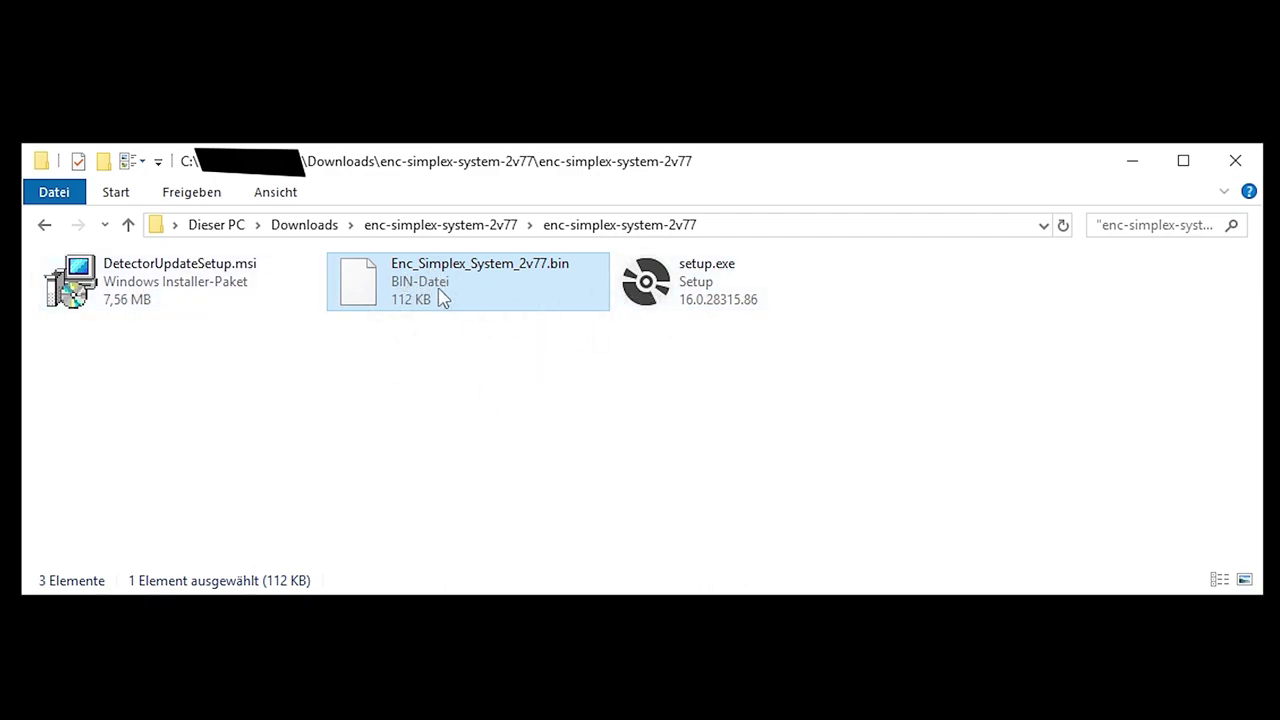
left_click(1235, 161)
- Launch the Nokta Detector Update Tool from the desktop and reposition its window
double_click(565, 338)
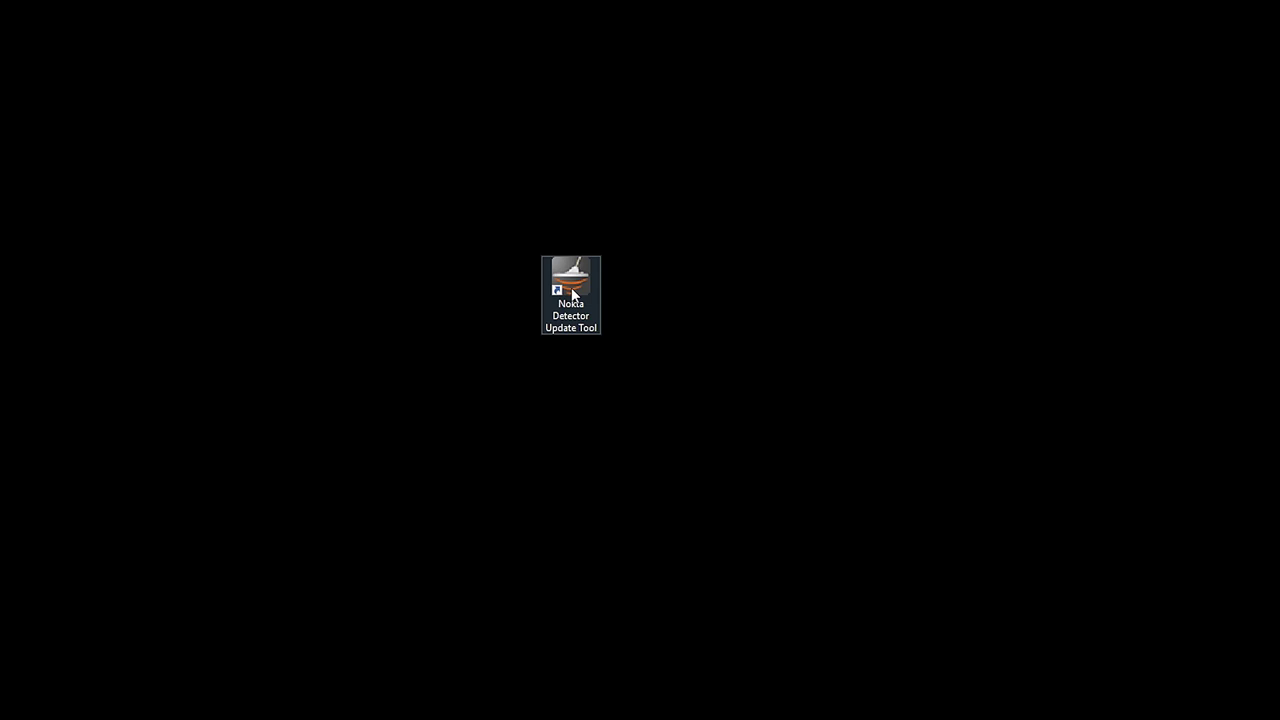
double_click(571, 303)
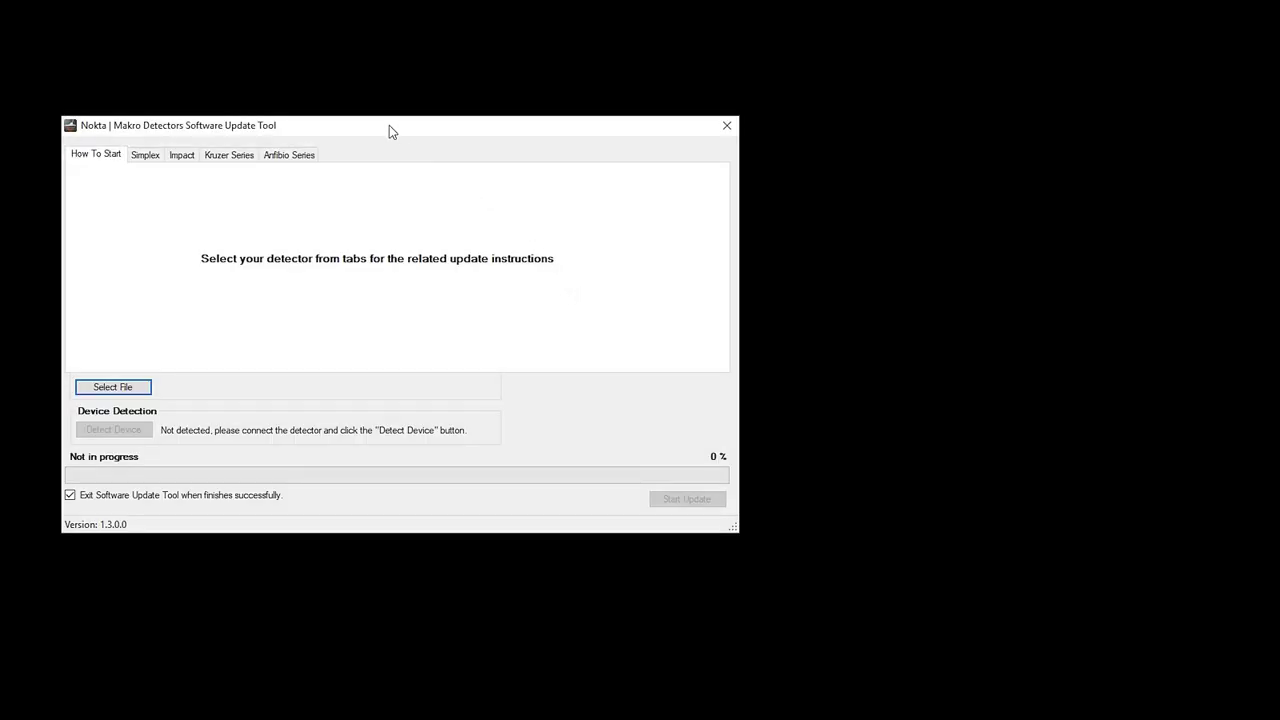
left_click_drag(389, 126, 542, 123)
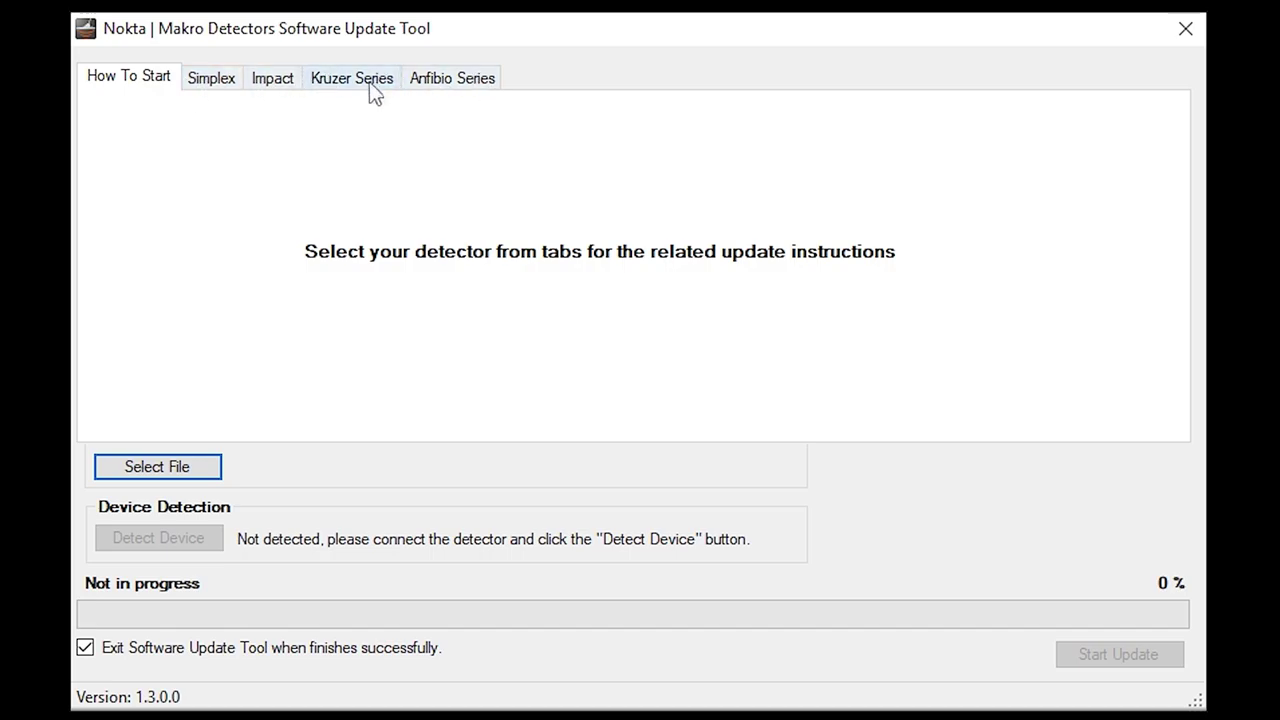
- View the update instructions for the Anfibio Series and Impact detectors, ending with those for the Simplex
left_click(440, 88)
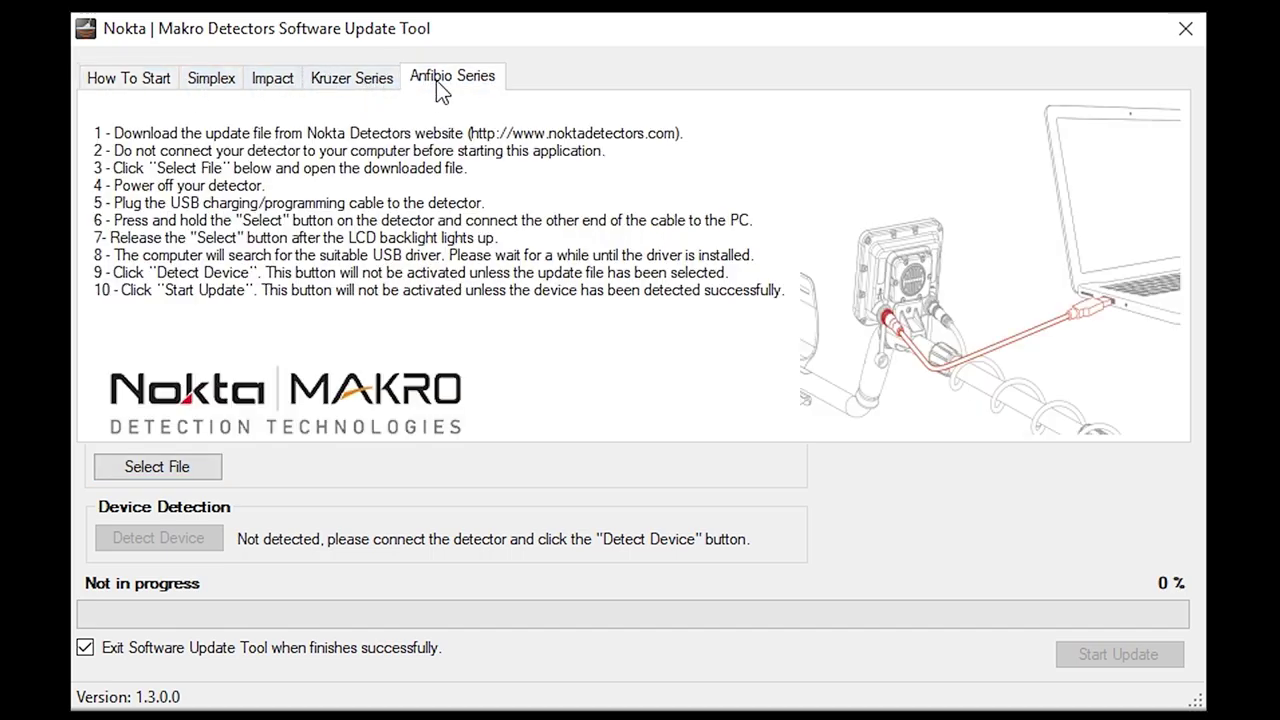
left_click(290, 82)
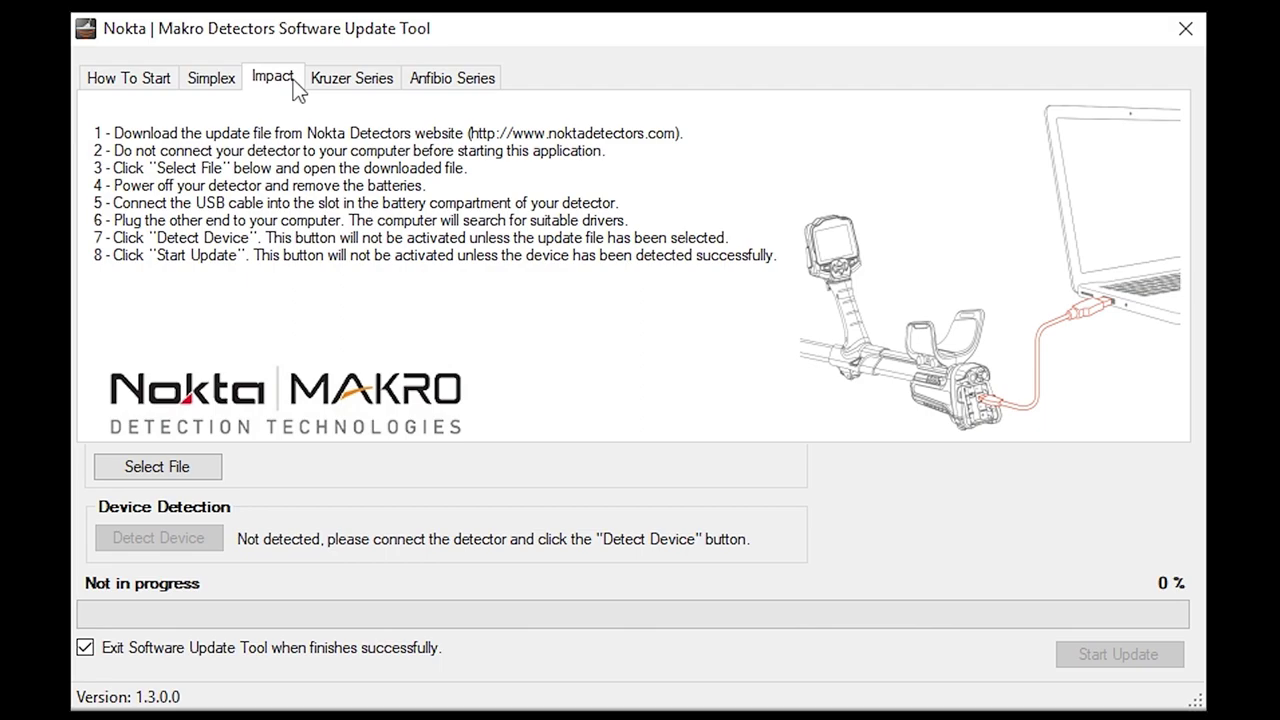
left_click(212, 88)
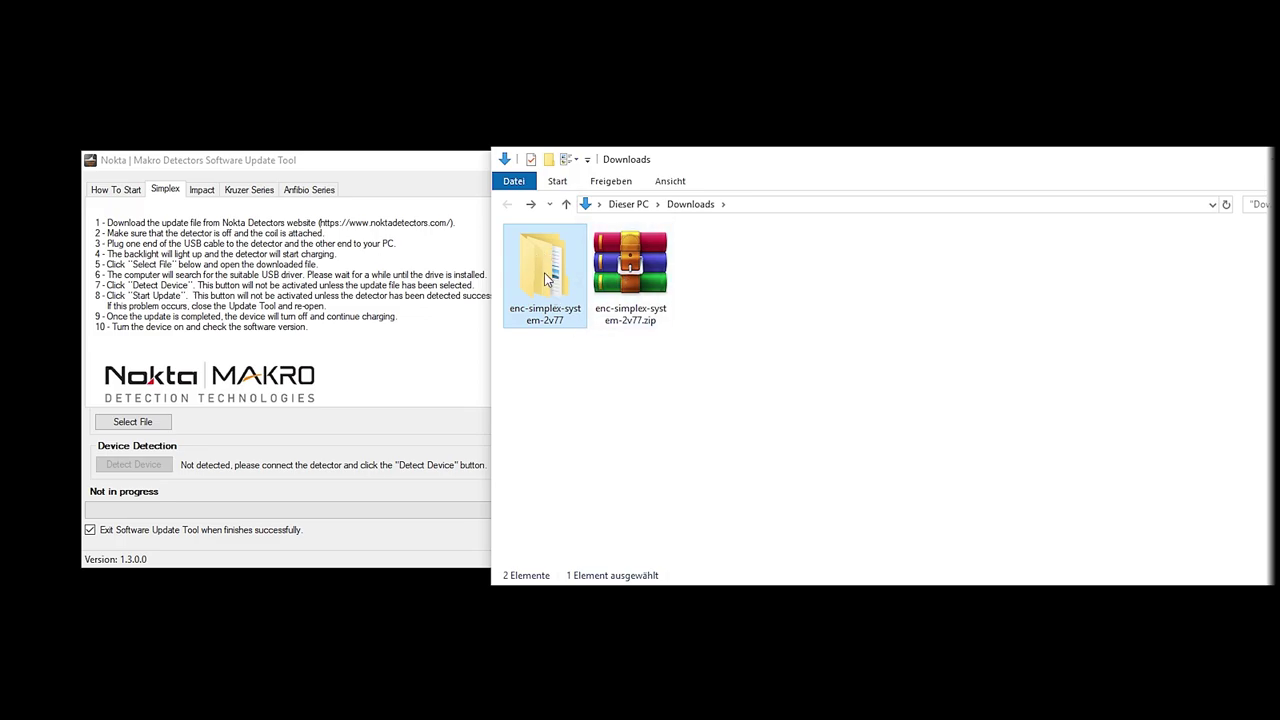
- Locate and select Enc_Simplex_System_2v77.bin inside the nested enc-simplex-system-2v77 folders in Downloads
double_click(547, 279)
double_click(569, 257)
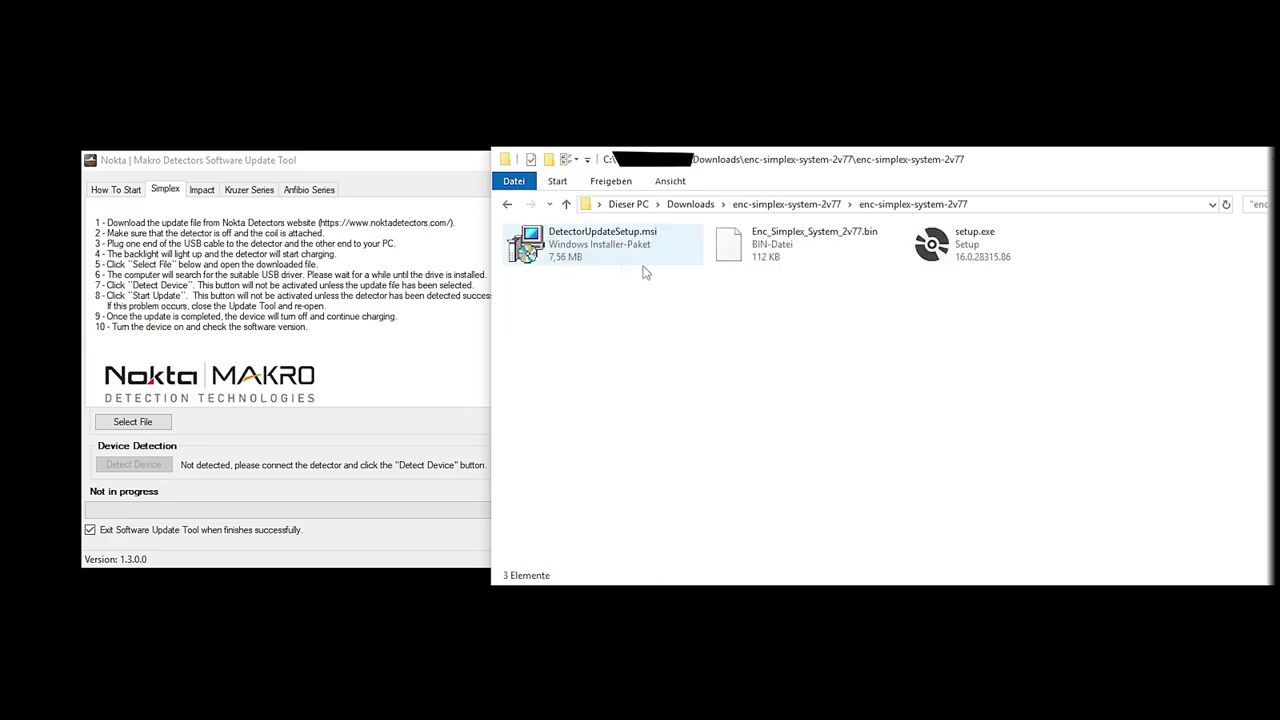
left_click(793, 253)
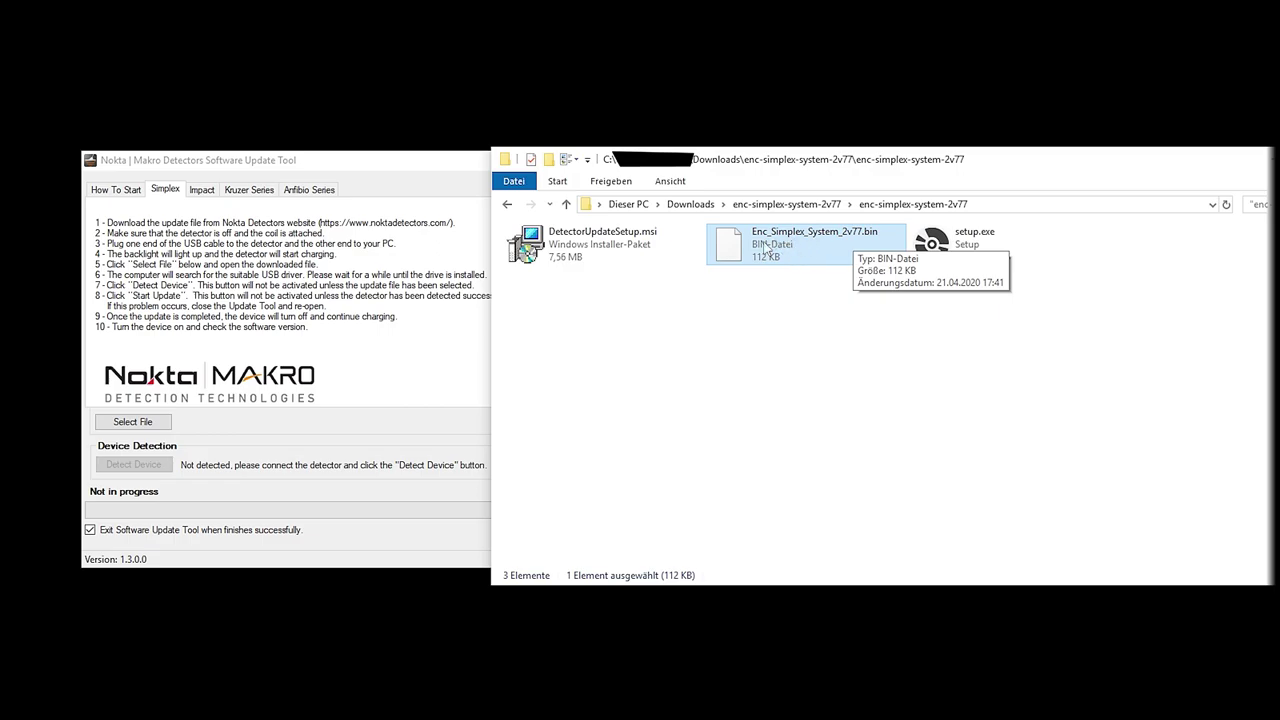
- Bring the update tool forward and load Enc_Simplex_System_2v77.bin from the extracted enc-simplex-system-2v77 folder as the Simplex update file
left_click_drag(430, 163, 355, 163)
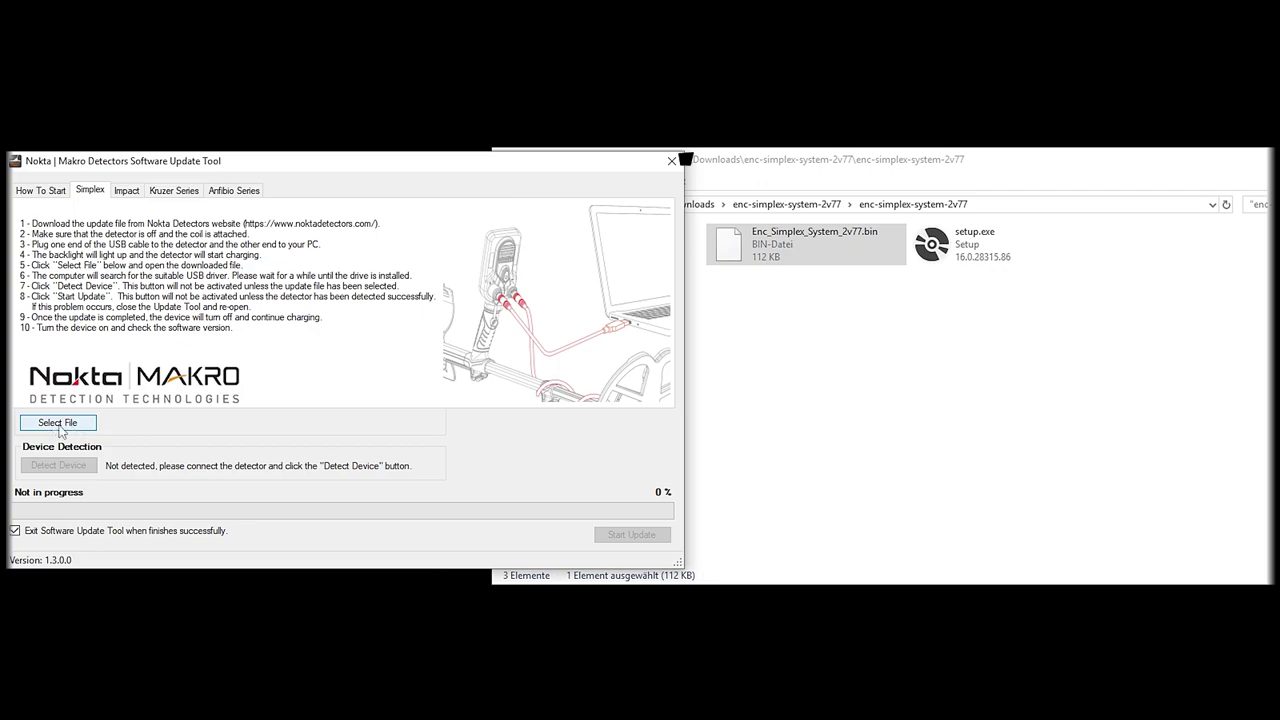
left_click(82, 424)
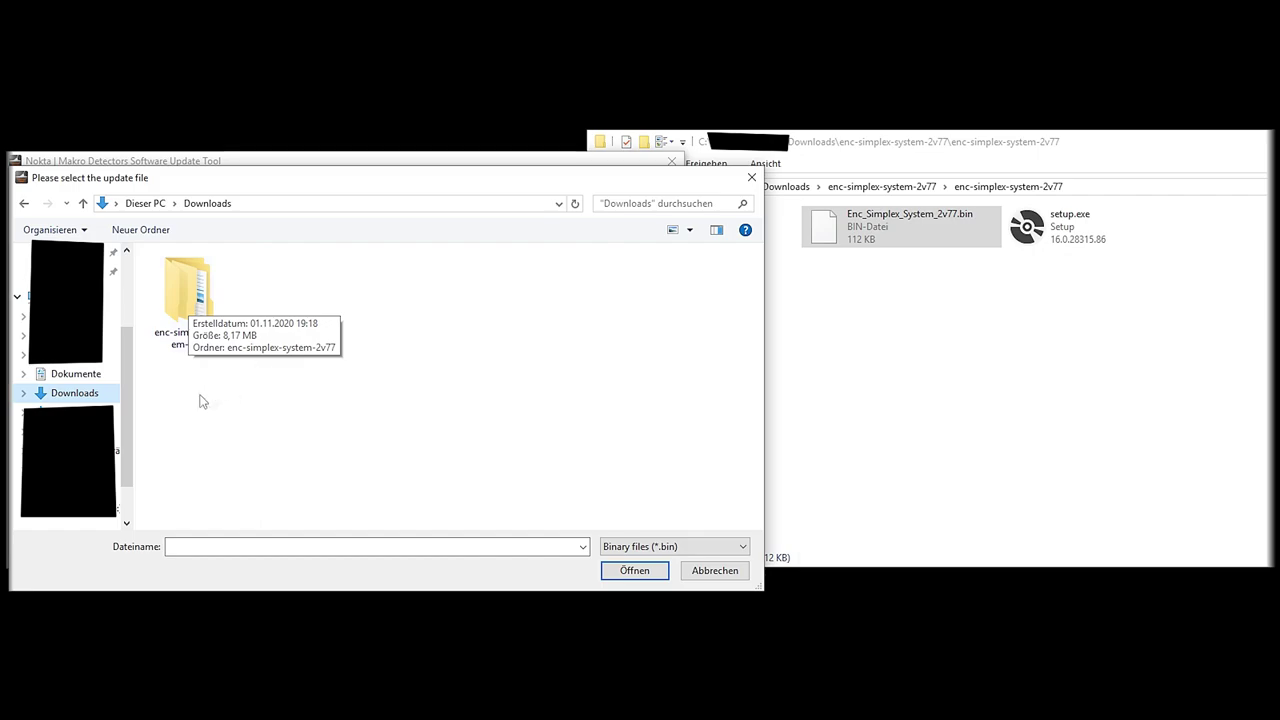
double_click(188, 290)
double_click(194, 280)
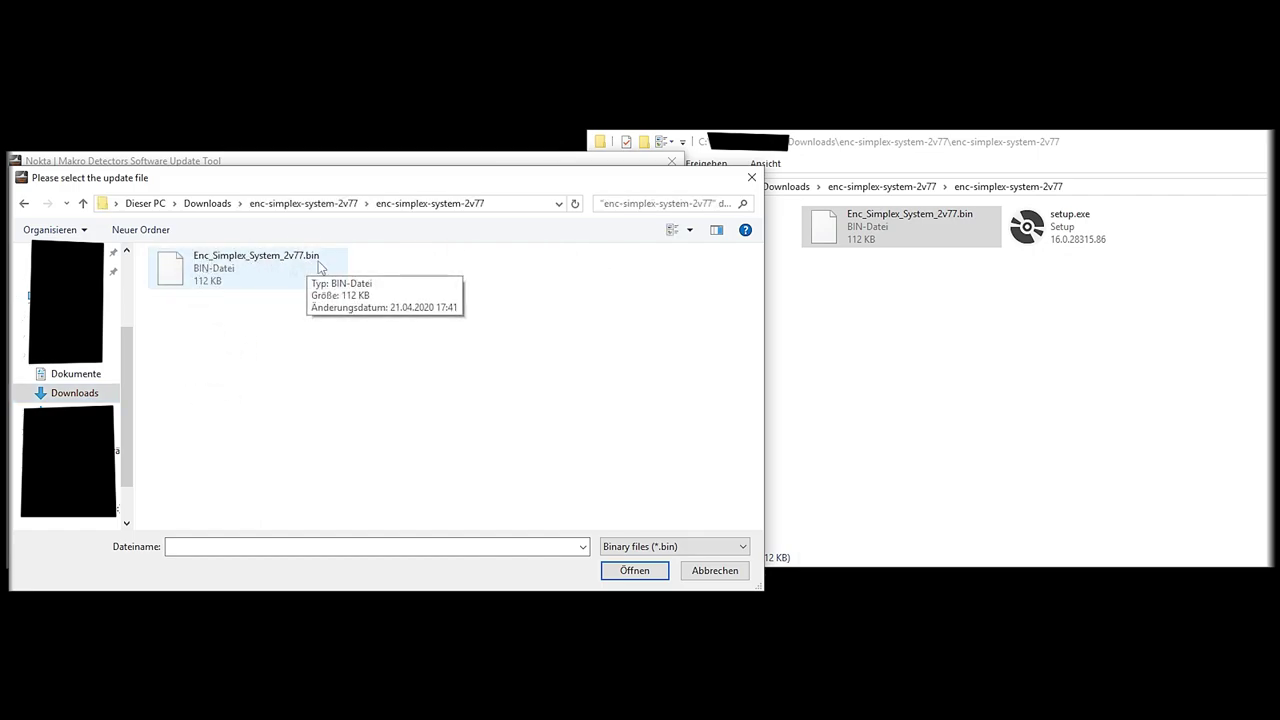
left_click(189, 265)
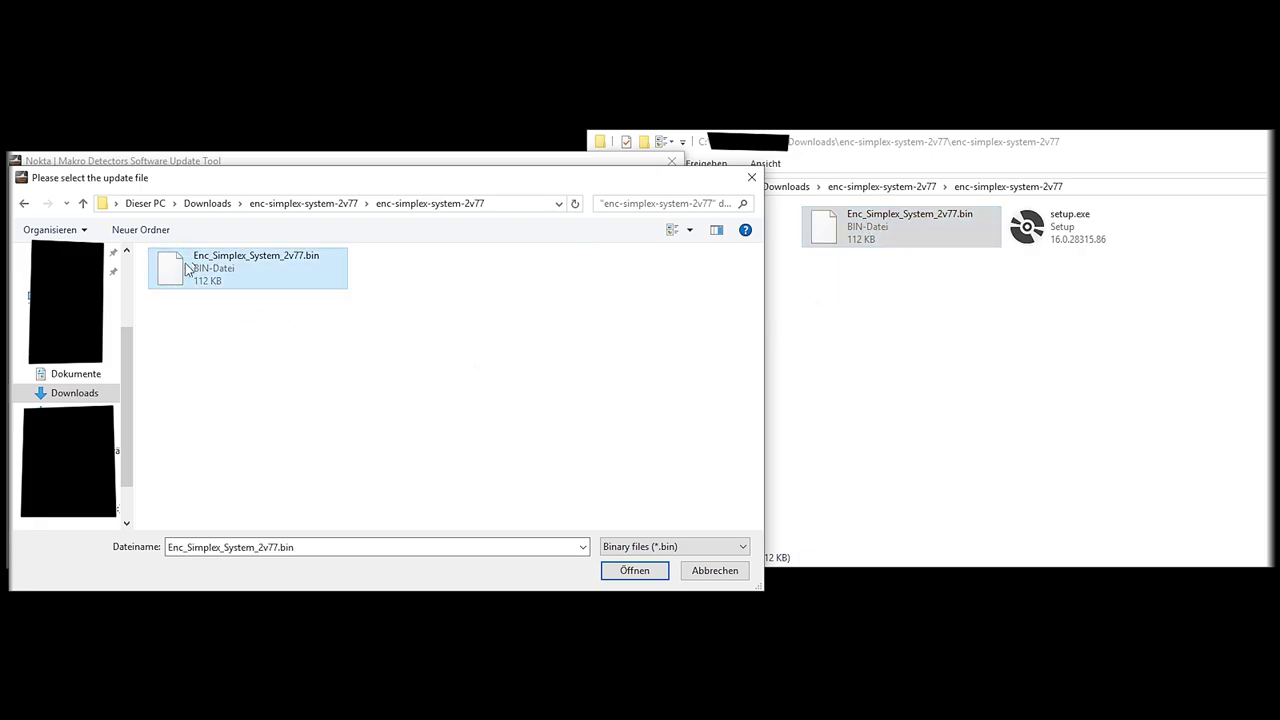
left_click(632, 576)
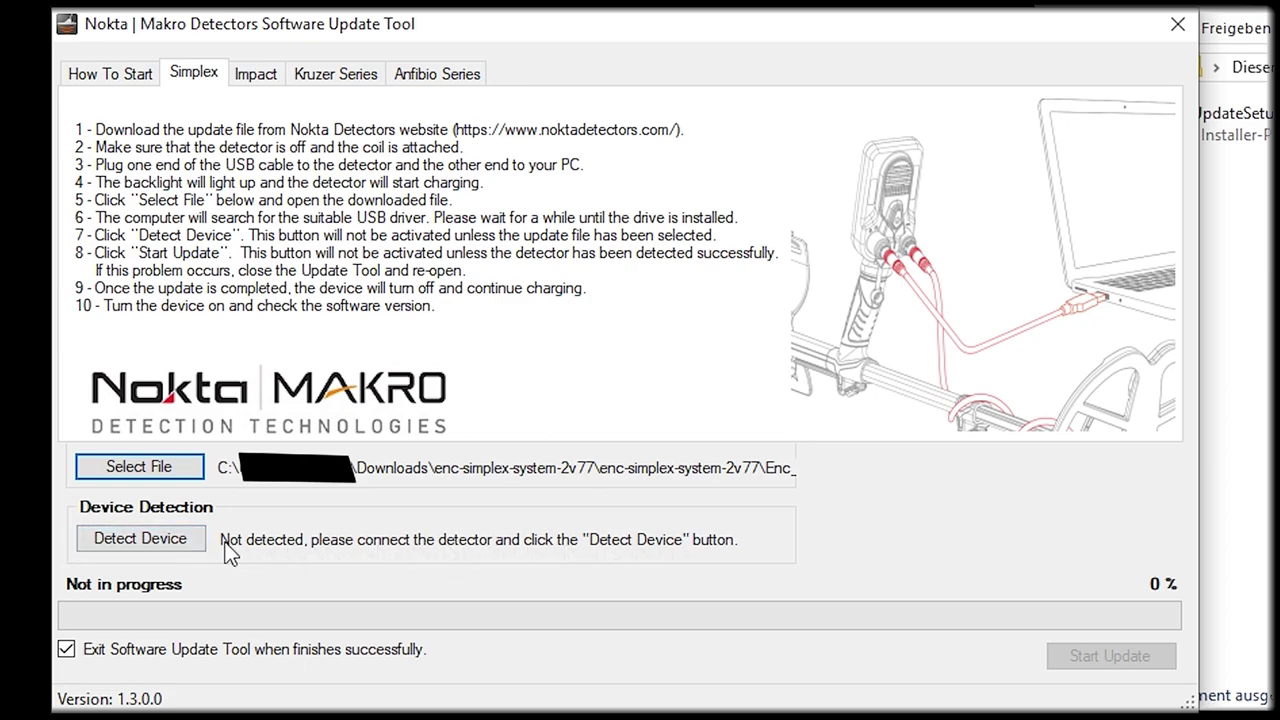
- Detect the connected Simplex detector and acknowledge the detection message
left_click(116, 552)
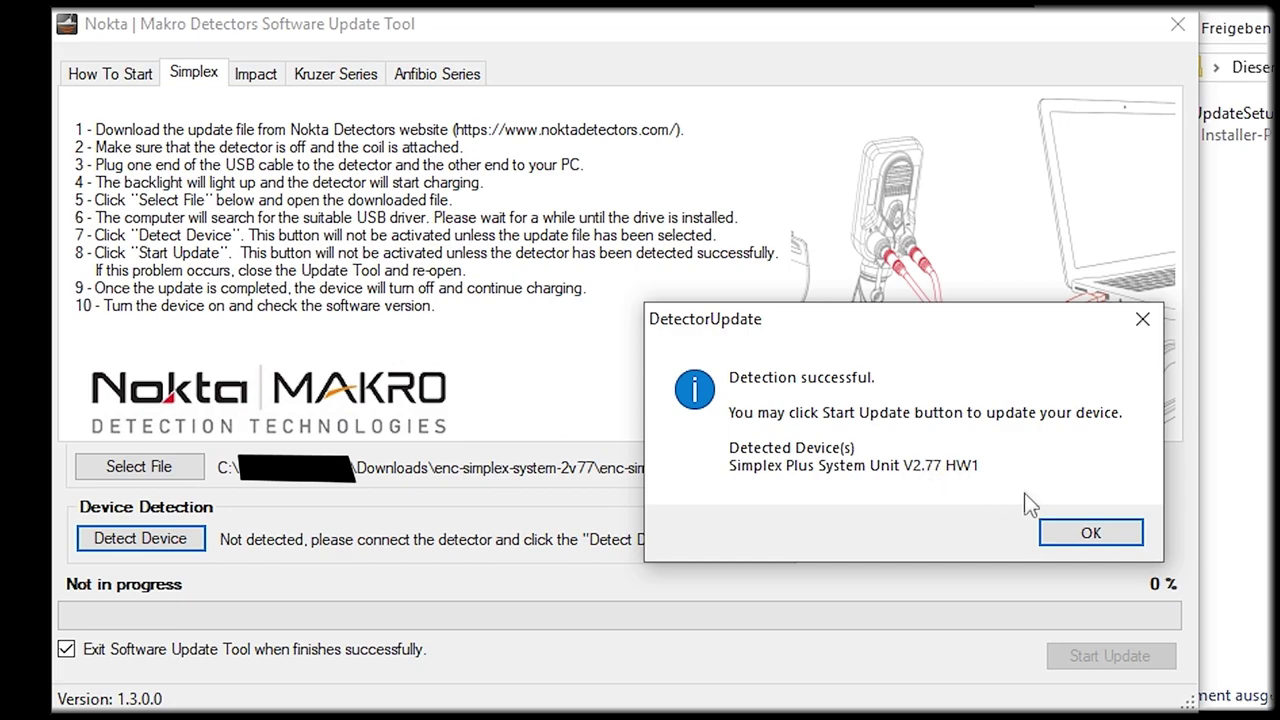
left_click(1090, 536)
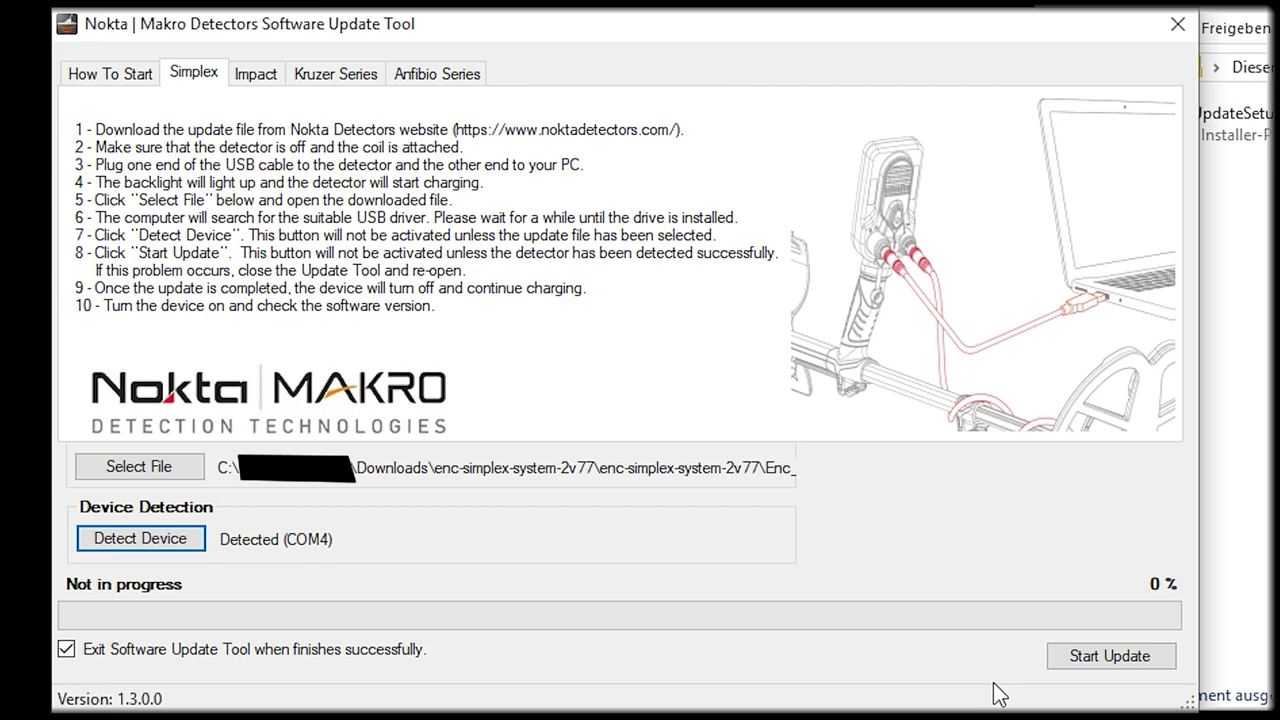
- Run the detector update with automatic exit on success turned off, acknowledge its completion and close the update tool
left_click(1102, 660)
left_click(1101, 659)
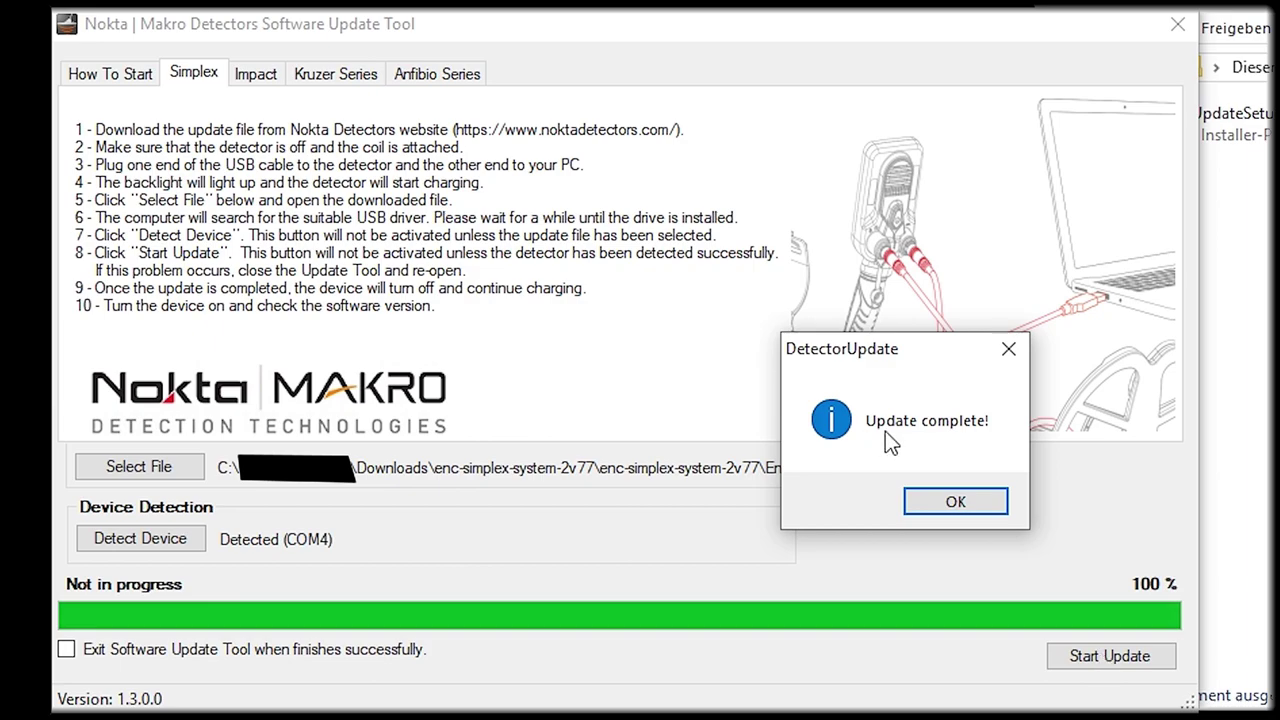
left_click(958, 503)
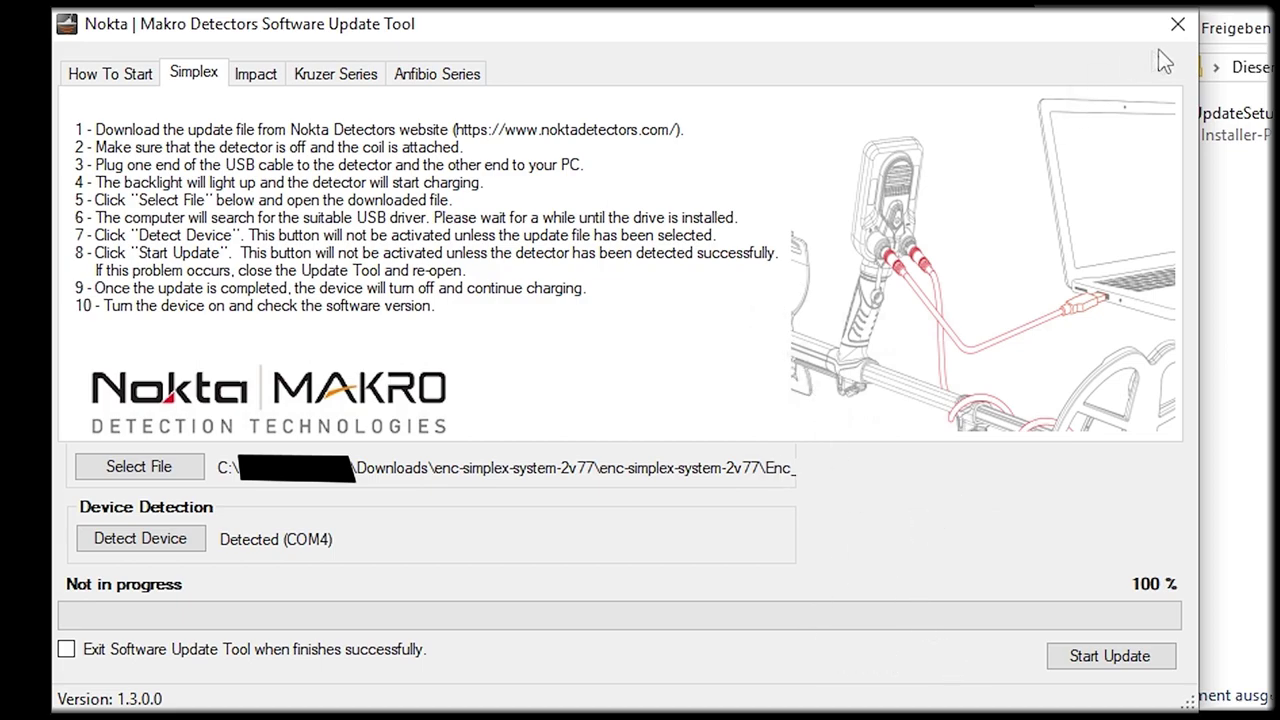
left_click(1180, 27)
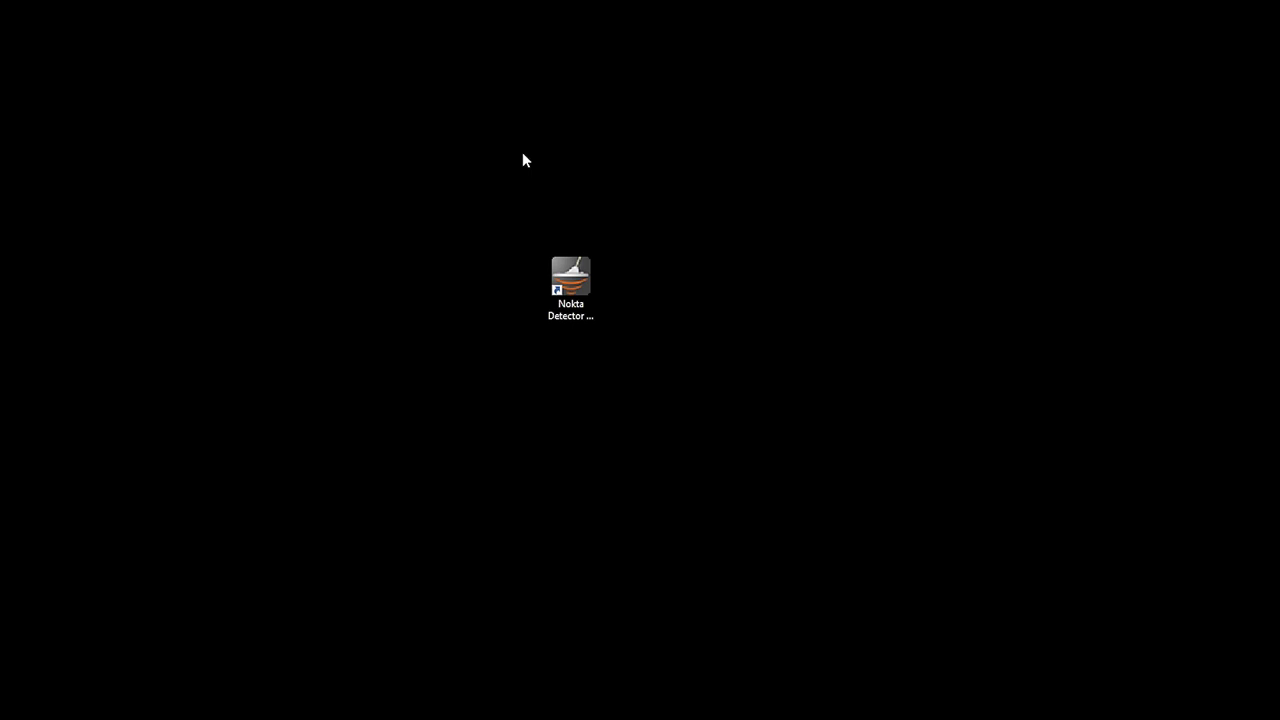